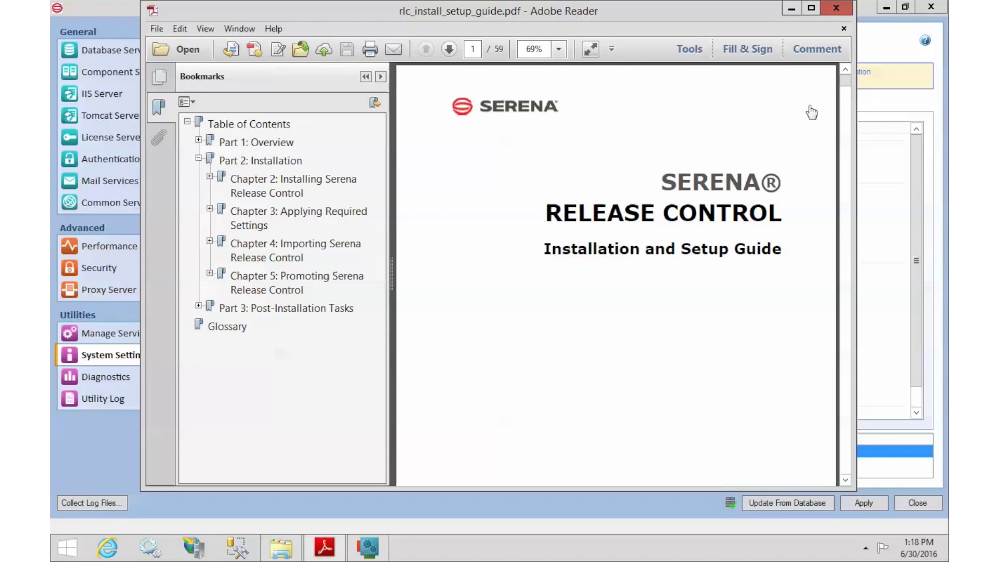
Step: Close the rlc_install_setup_guide.pdf Release Control guide in Adobe Reader
click(836, 9)
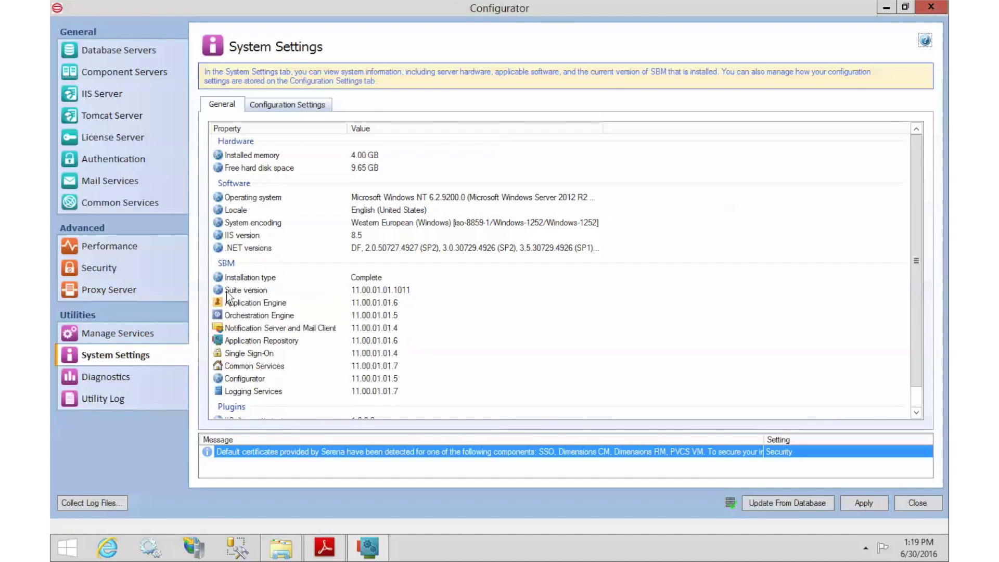
Step: Confirm the installed SBM suite version is 11.00.01.01.1011, then close SBM Configurator
click(248, 291)
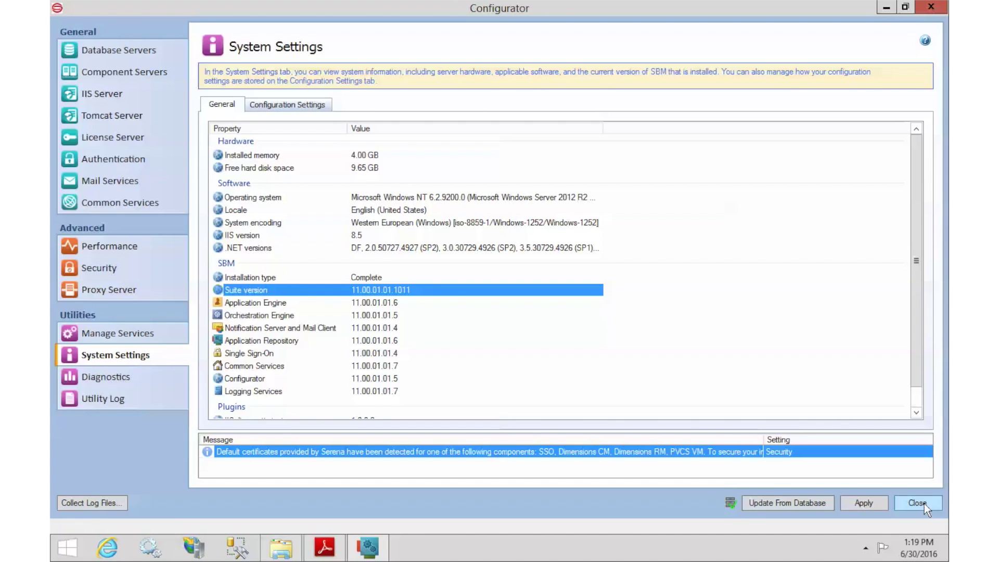
click(924, 503)
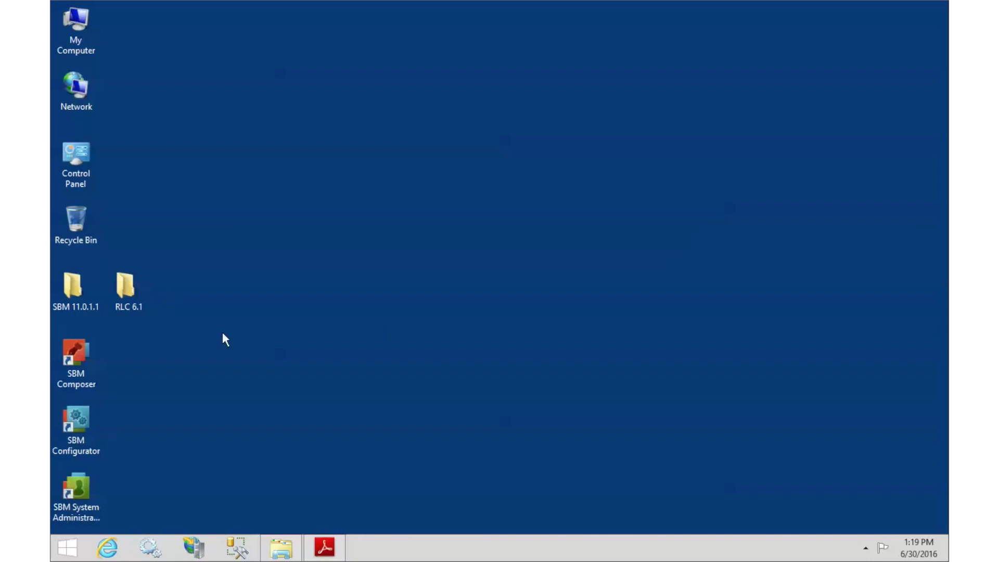
Step: Open the RLC 6.1 desktop folder and launch the RLC61_x64.exe installer
double_click(131, 288)
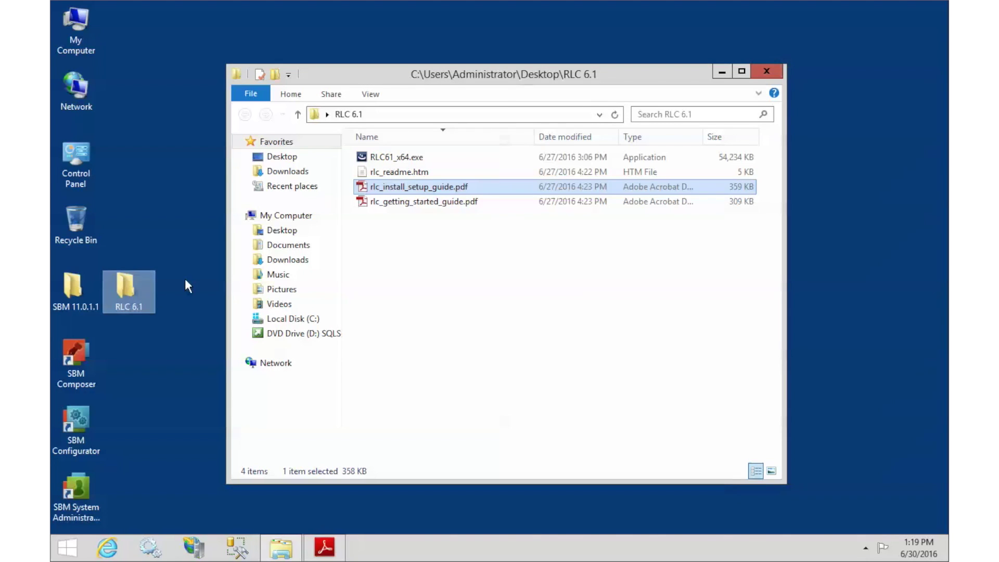
click(385, 161)
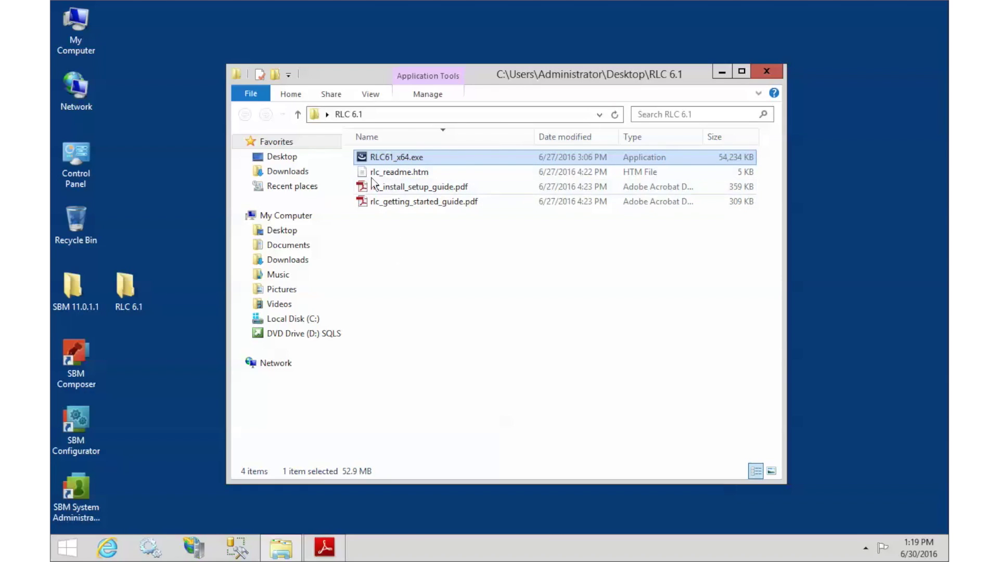
double_click(376, 159)
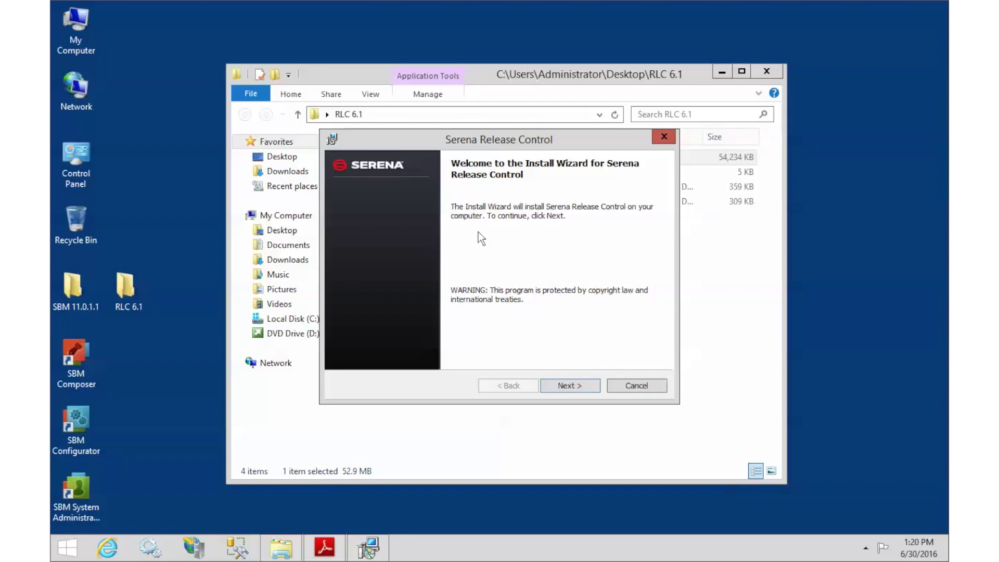
Step: Accept the Release Control license terms and run the installation through to completion
click(577, 386)
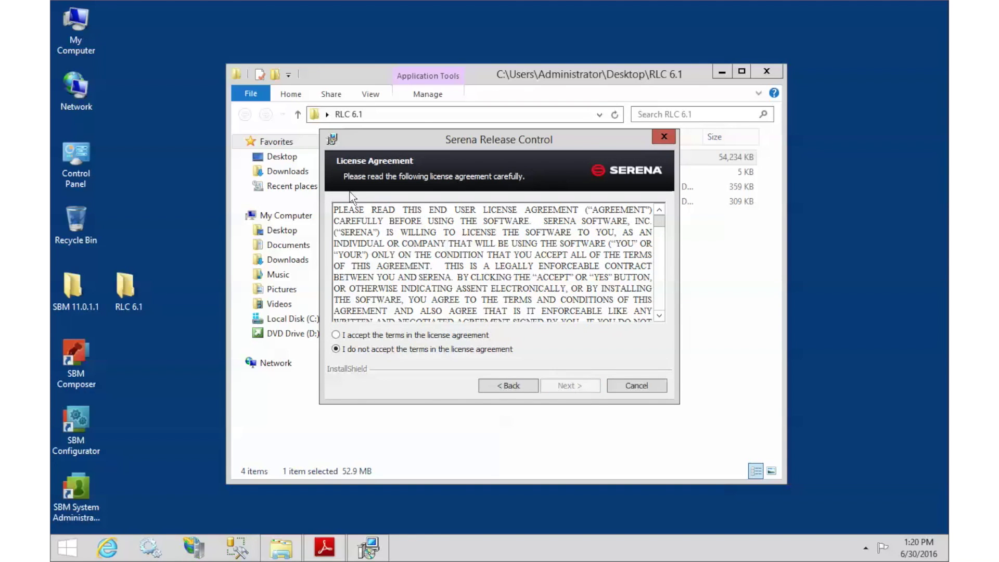
click(337, 335)
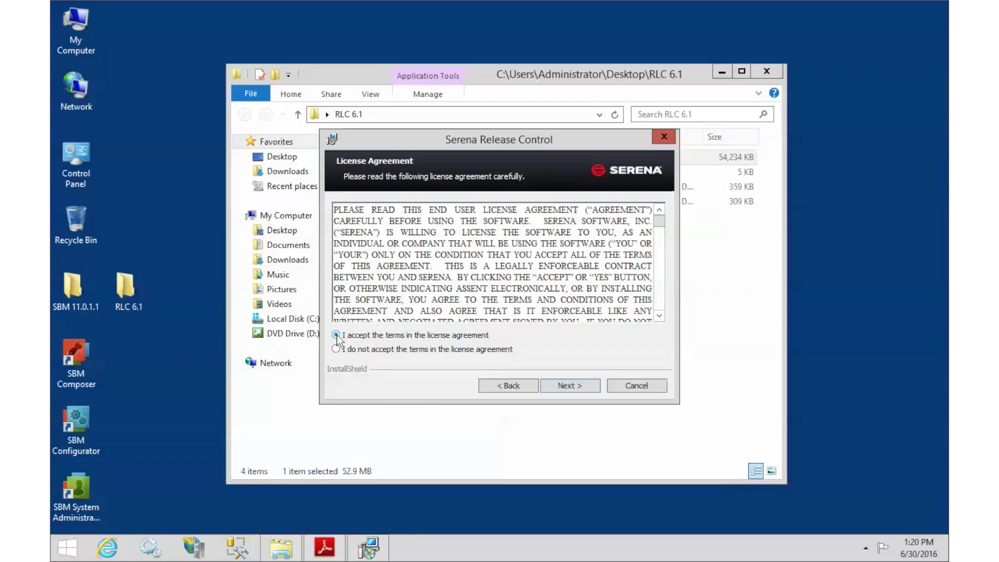
click(566, 388)
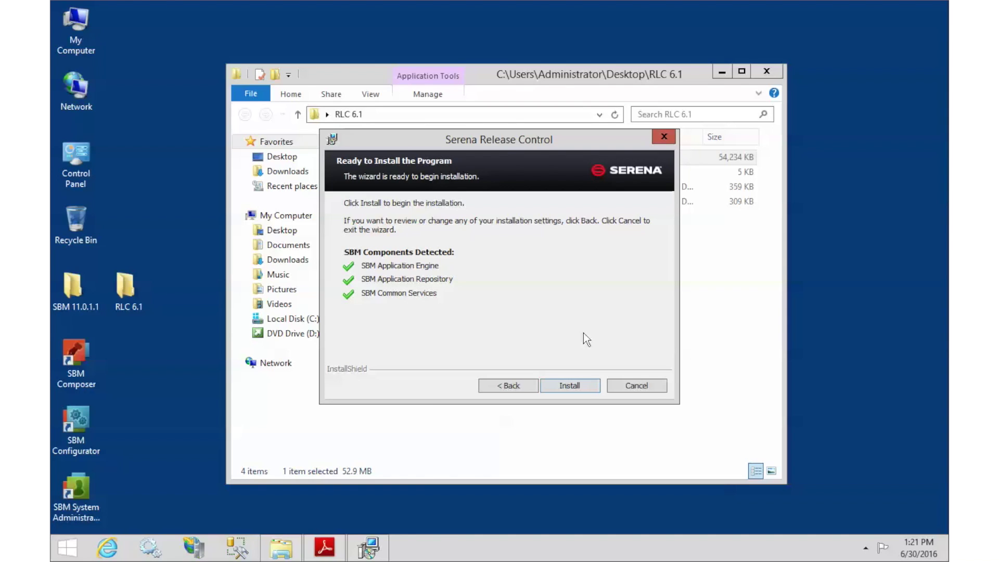
click(575, 390)
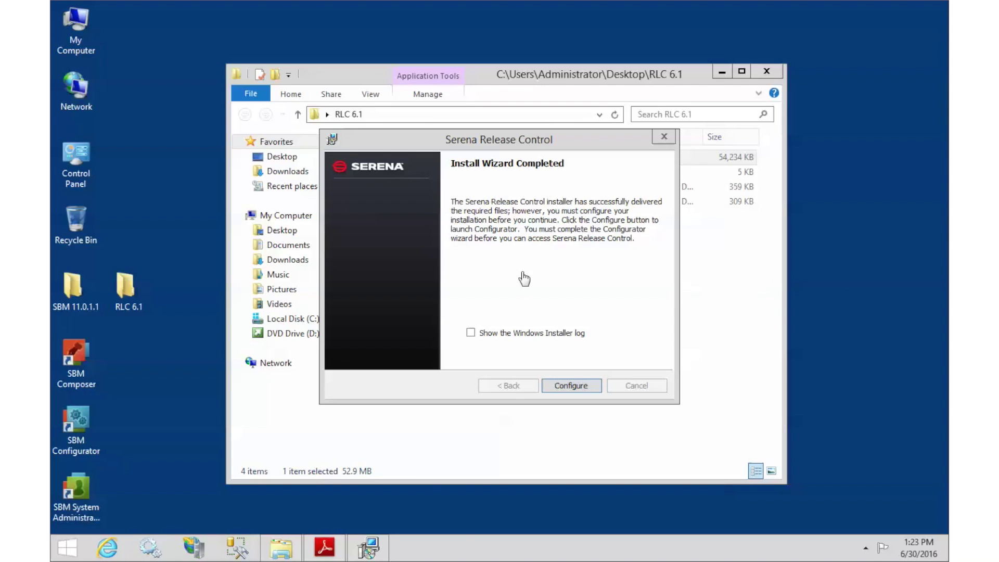
Step: Finish the Release Control install wizard by choosing Configure to launch SBM Configurator
click(565, 388)
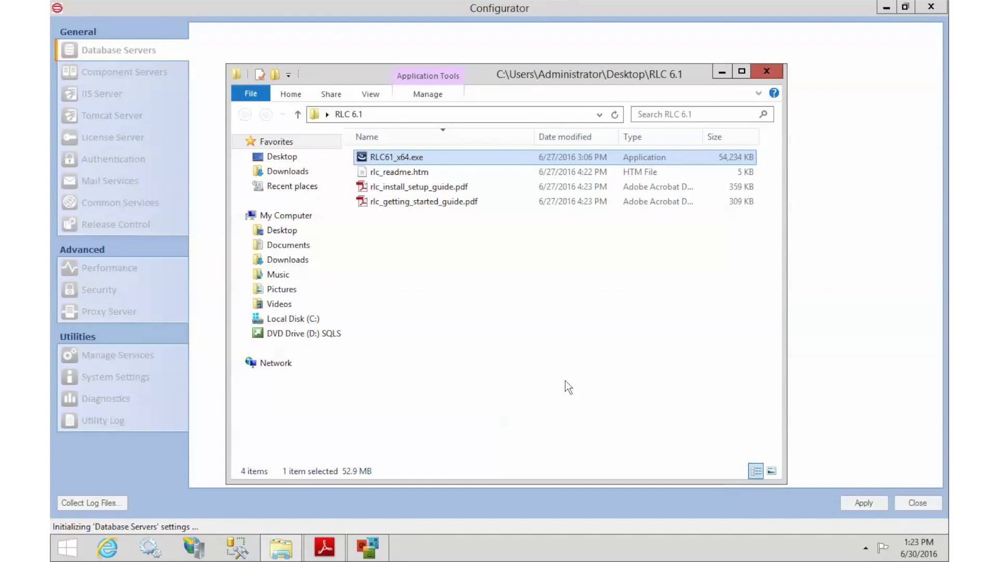
Step: Bring SBM Configurator forward and show its Release Control page with the post-install tasks
click(767, 71)
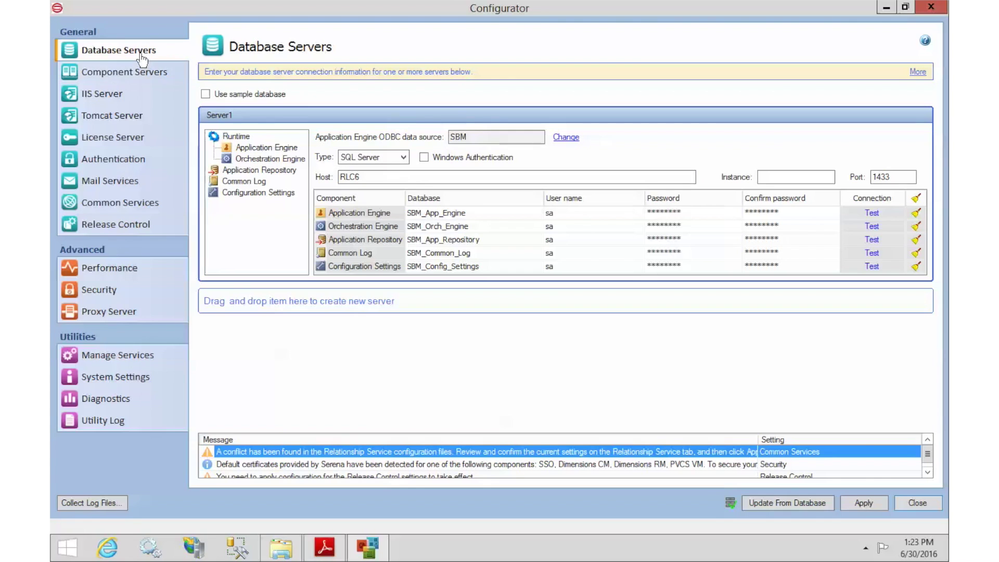
click(97, 228)
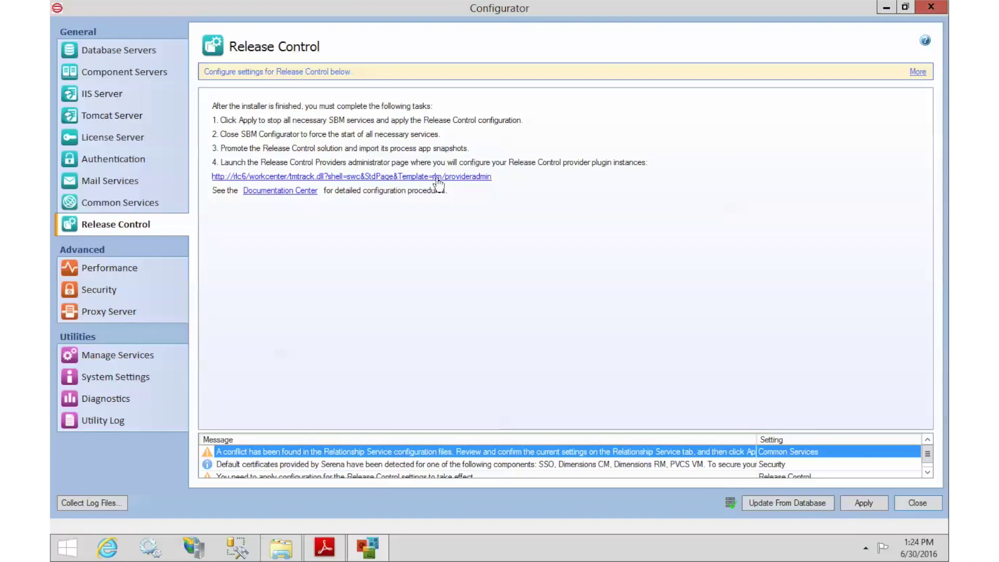
Step: Apply the pending configuration changes from the Authentication page, then go to Manage Services
click(100, 162)
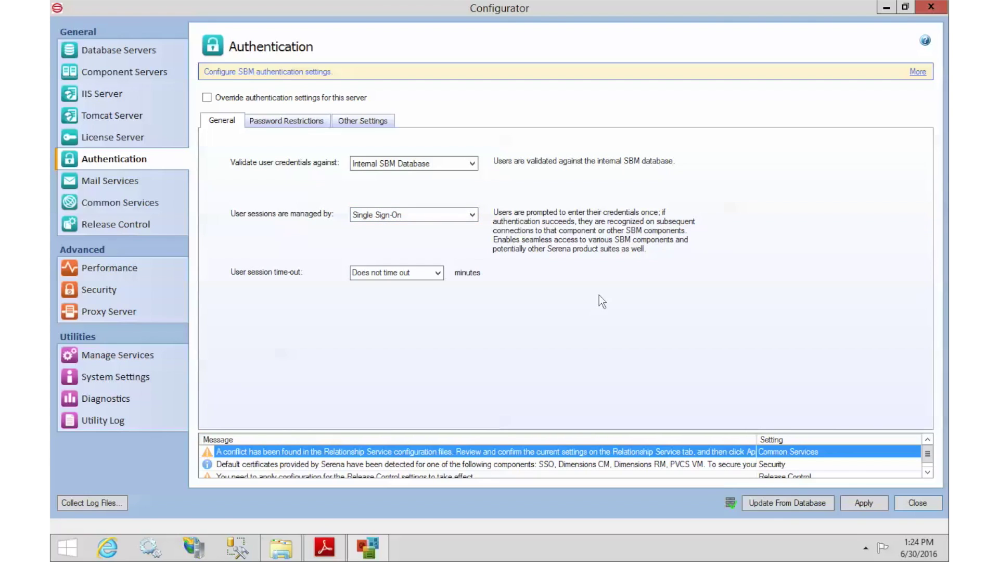
click(868, 502)
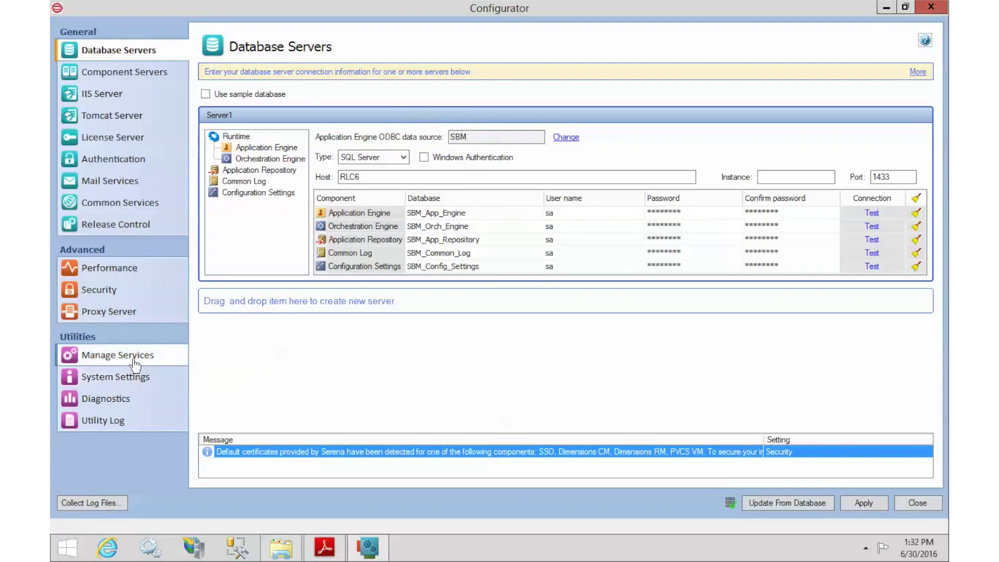
click(87, 360)
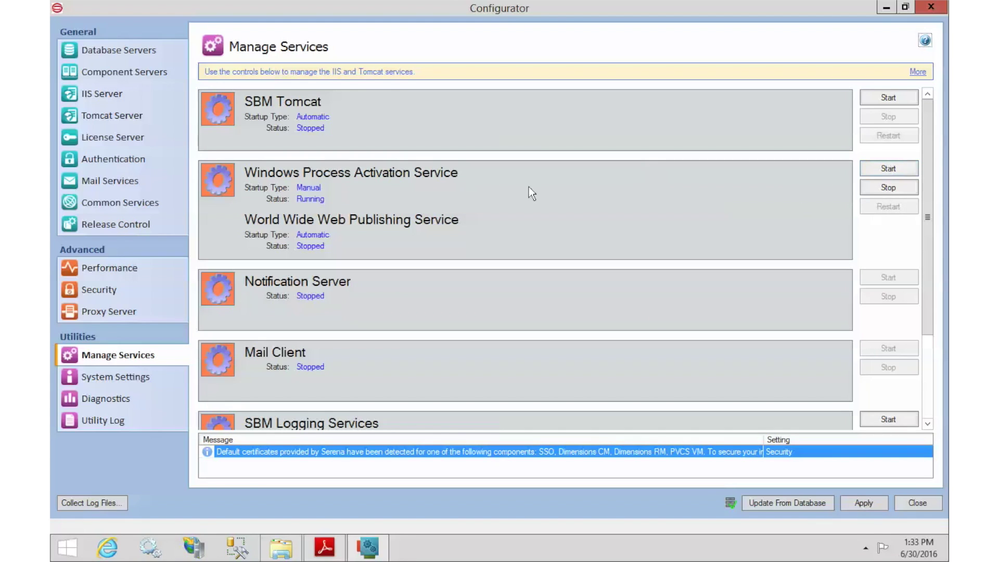
Step: Start Windows Process Activation Service and SBM Tomcat, then exit SBM Configurator
click(881, 171)
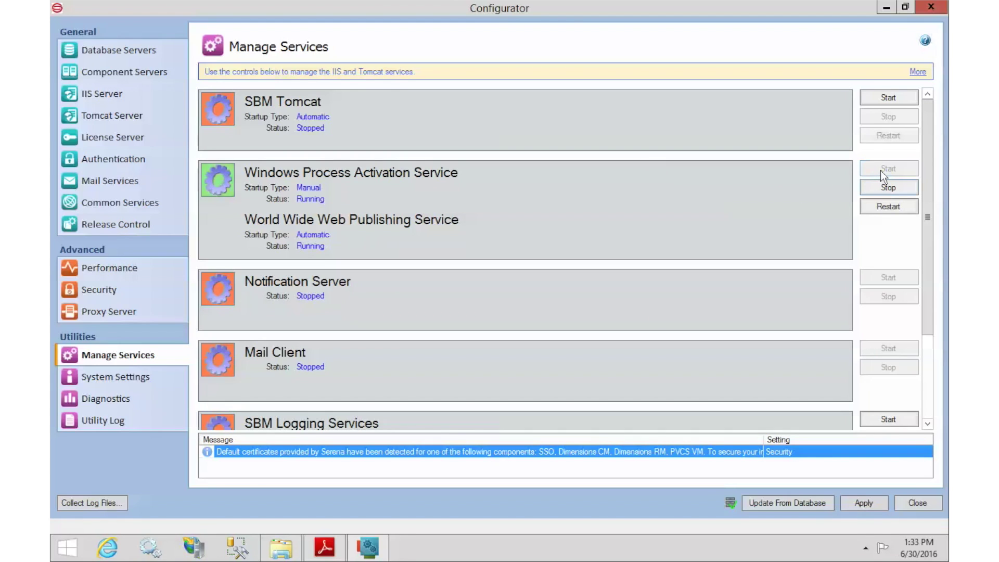
click(883, 98)
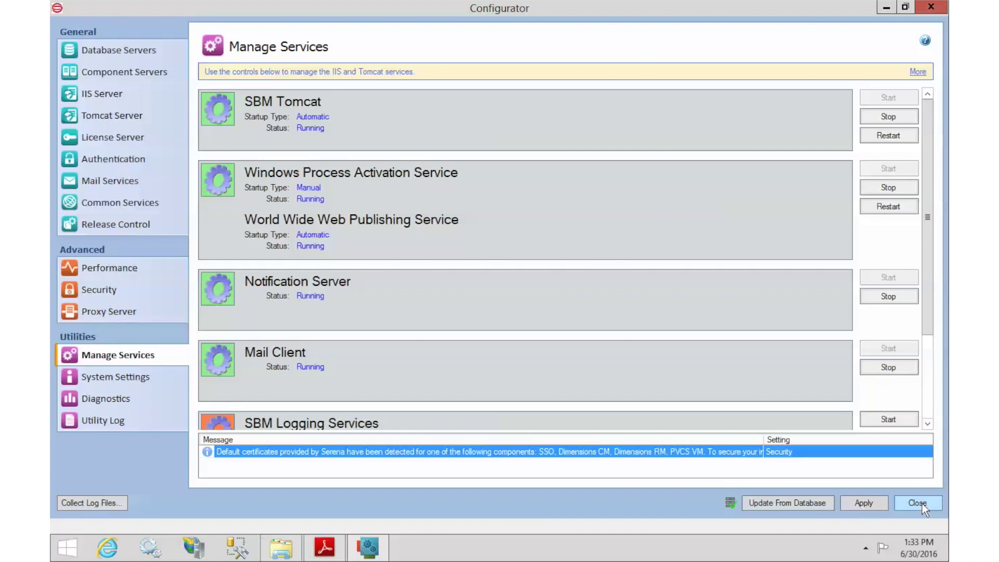
click(922, 503)
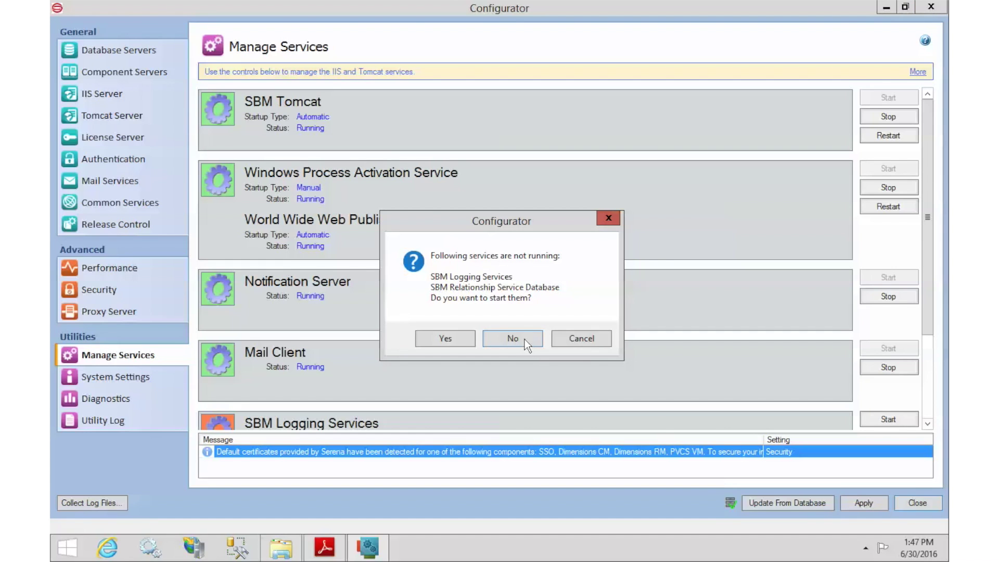
click(524, 339)
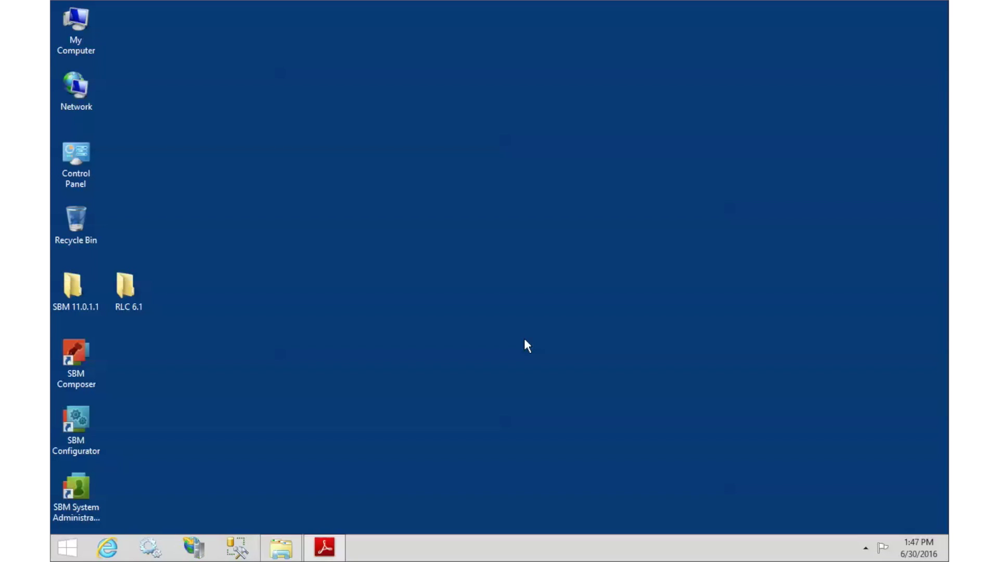
click(110, 549)
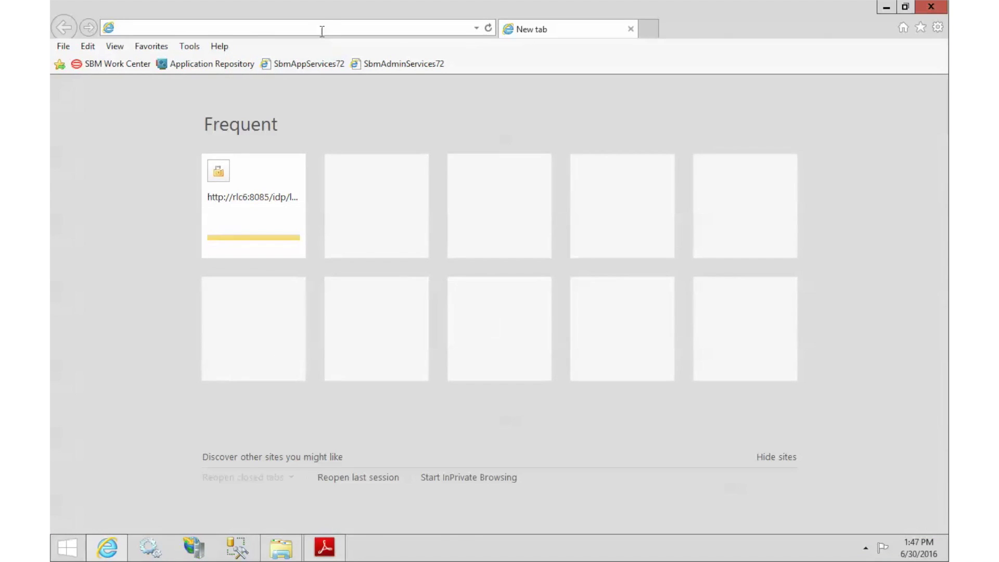
text(http://rlc6/)
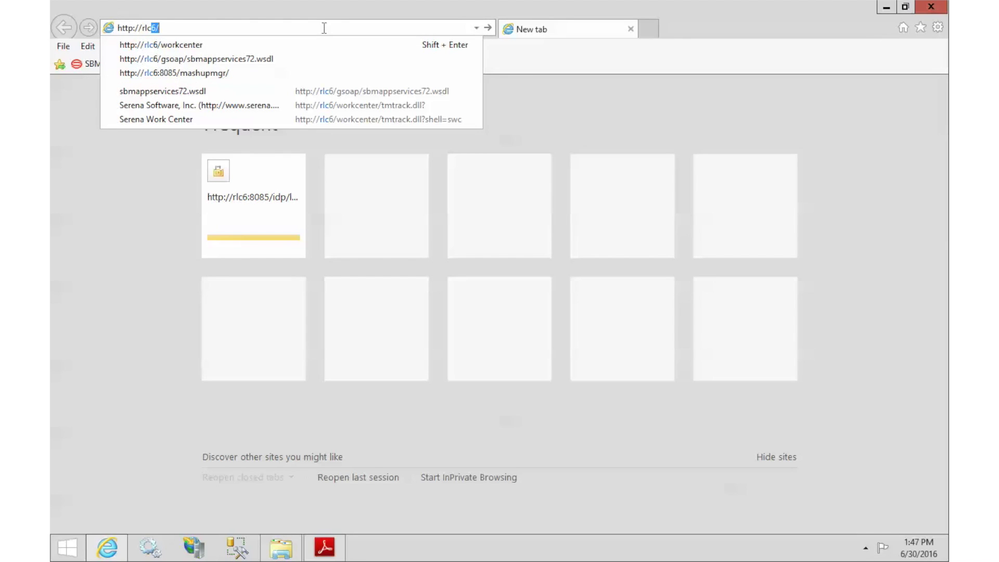
key(Down)
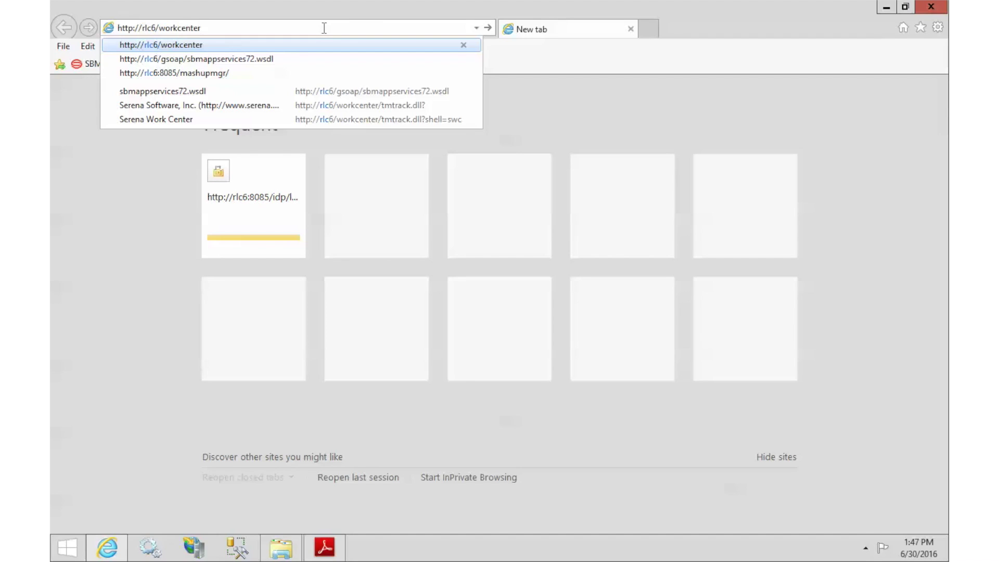
key(Return)
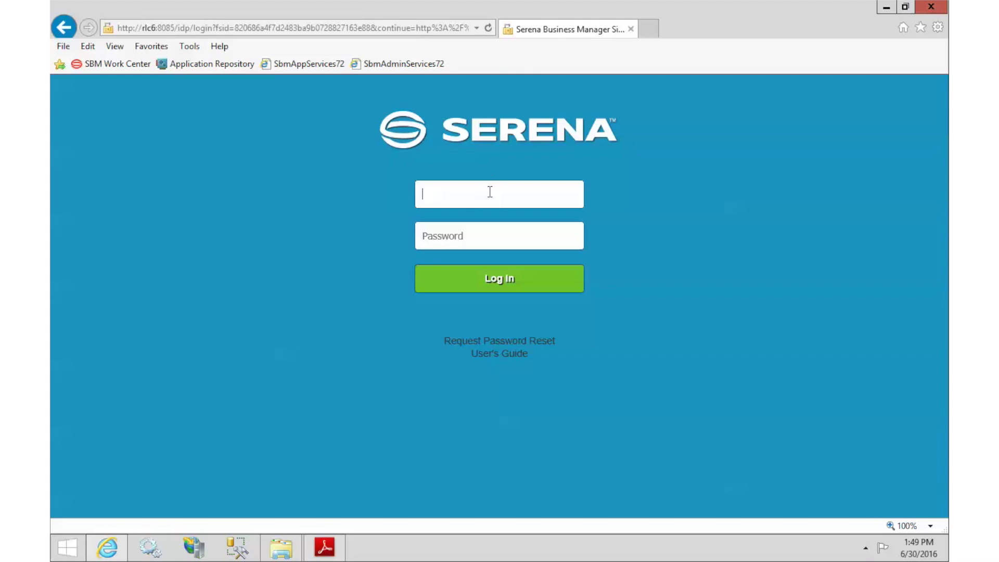
Step: Log in to Serena Work Center with the administrator username
text(admin)
key(Return)
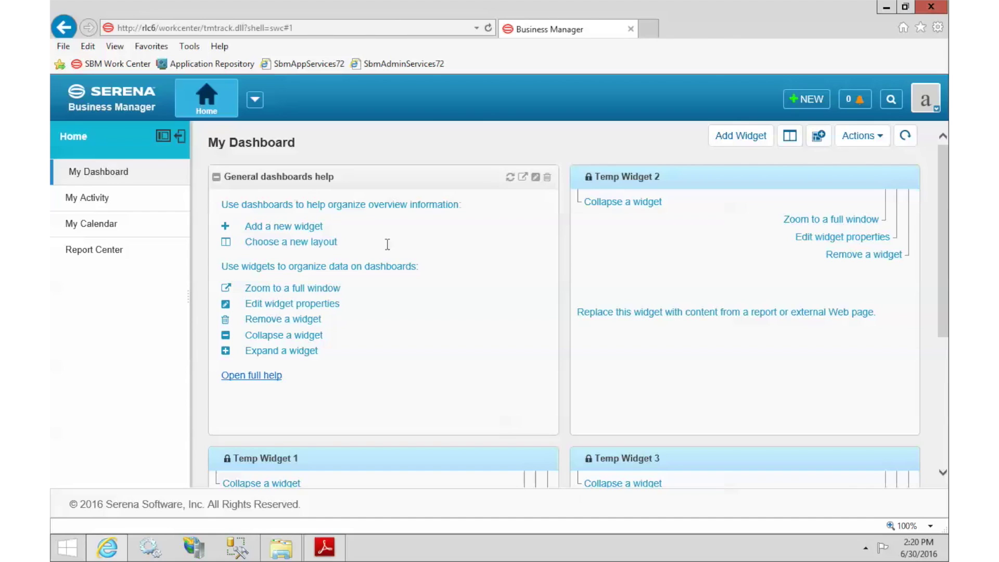
click(651, 29)
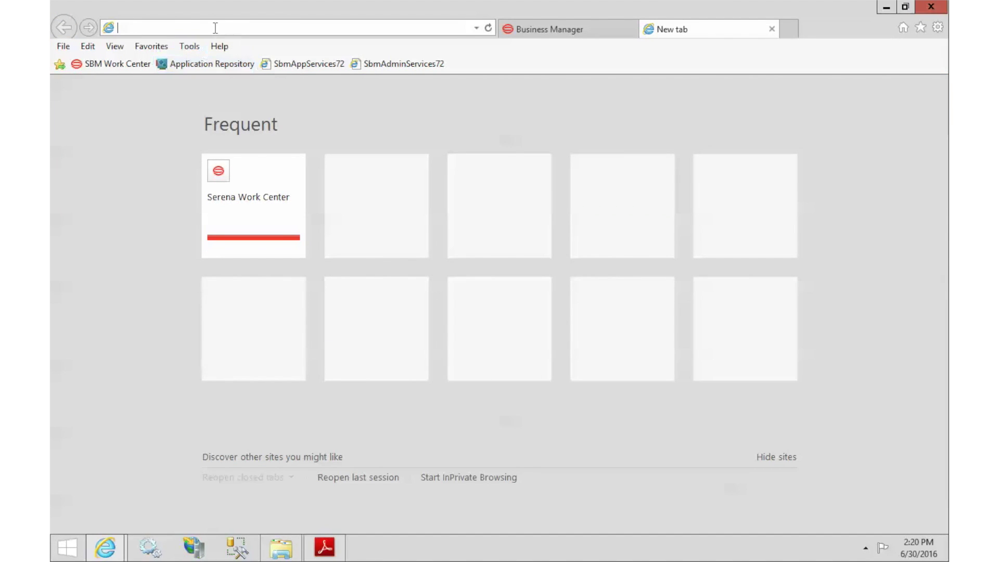
text(http://rl)
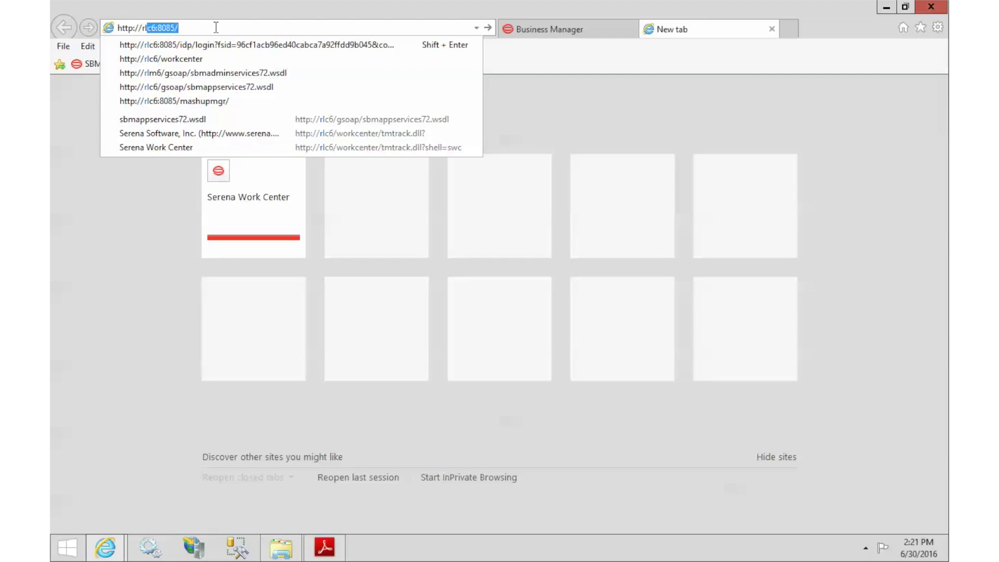
key(Down)
key(Down)
key(Down)
key(Down)
key(Down)
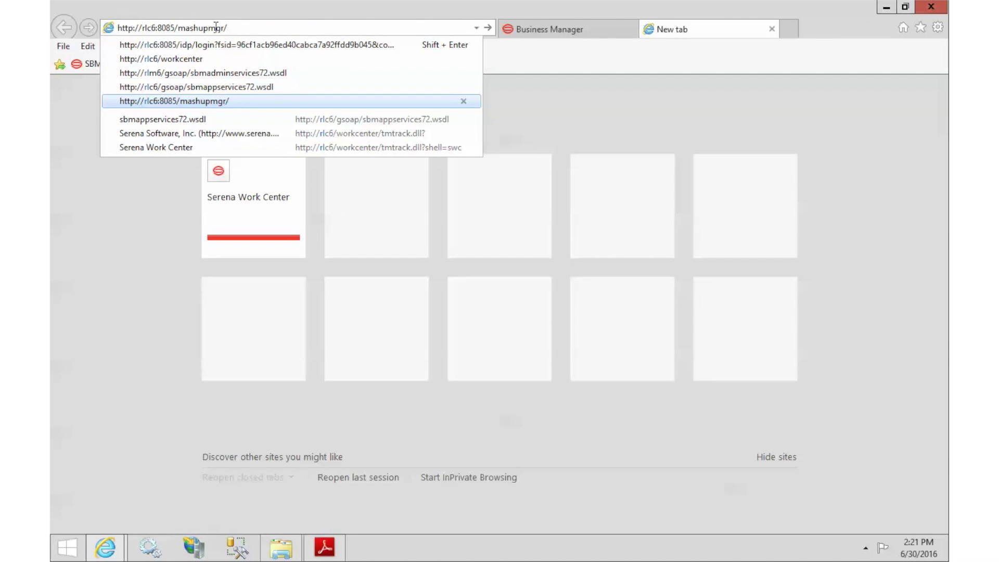
key(Return)
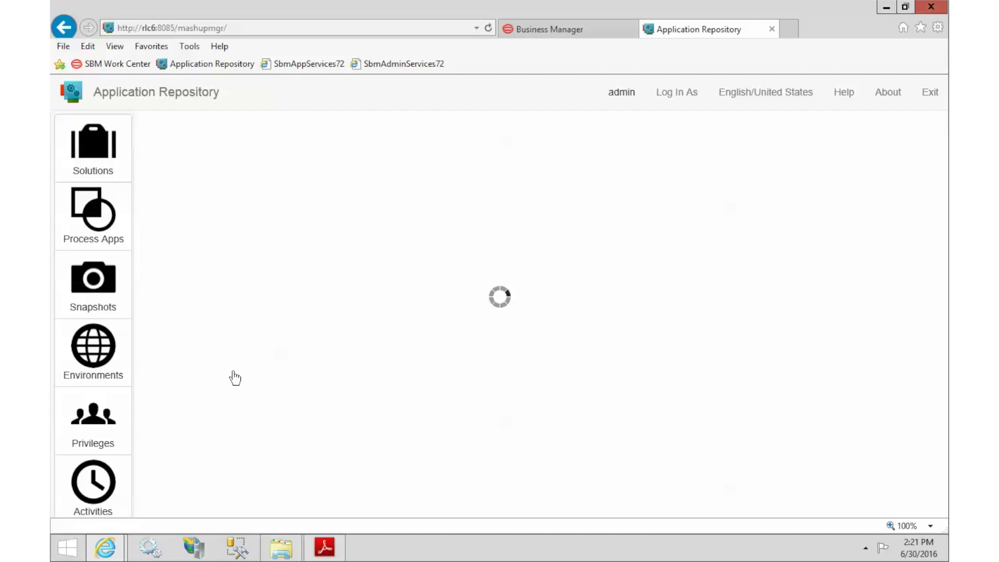
Step: Import the installed Serena Release Control 6.1.0 solution into the Application Repository
click(87, 149)
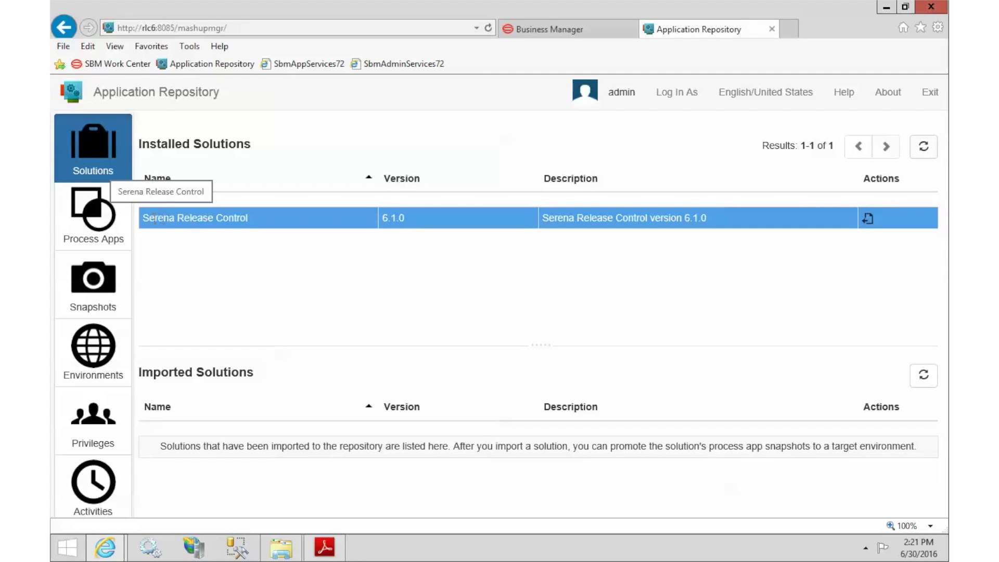
drag(147, 219, 254, 215)
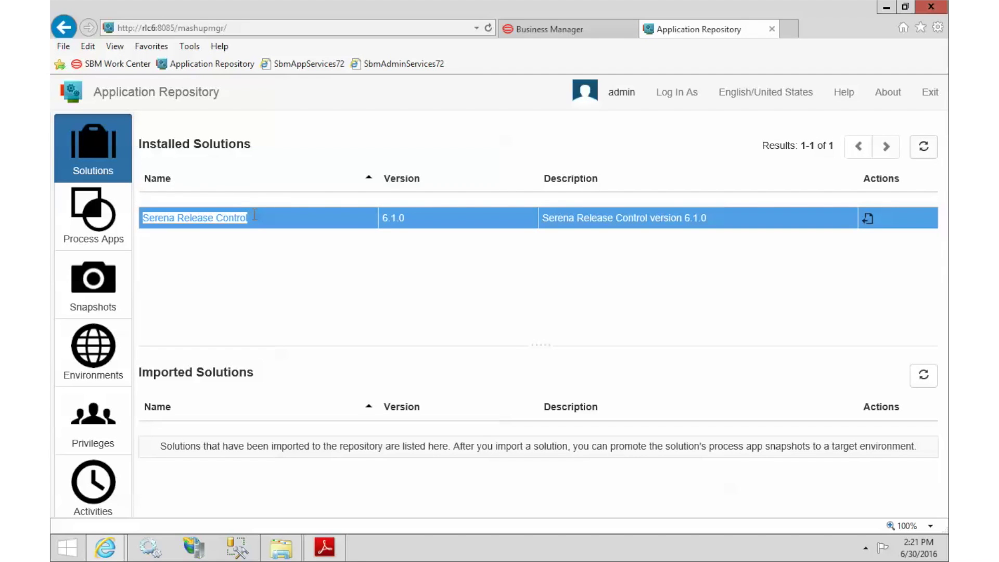
click(868, 218)
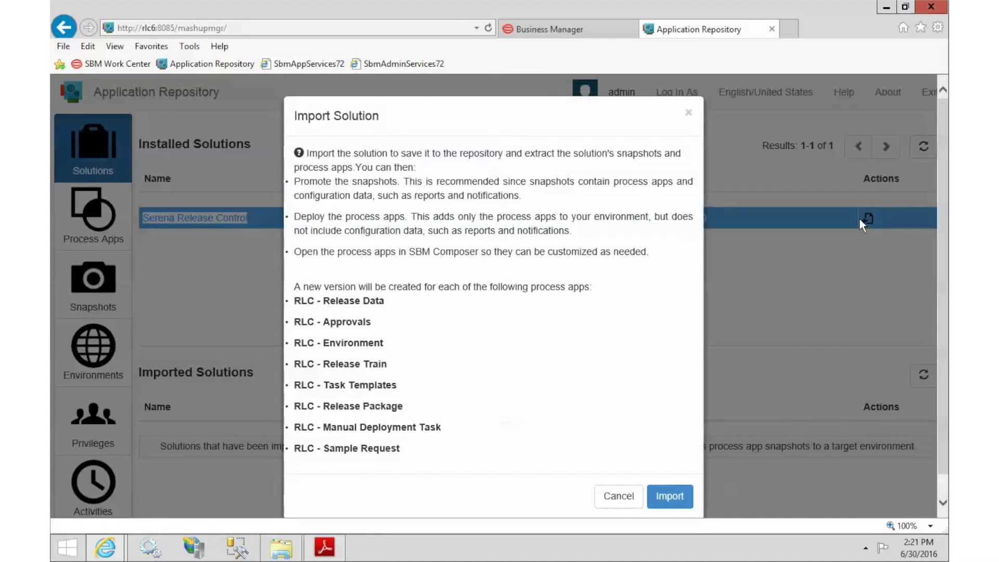
click(669, 497)
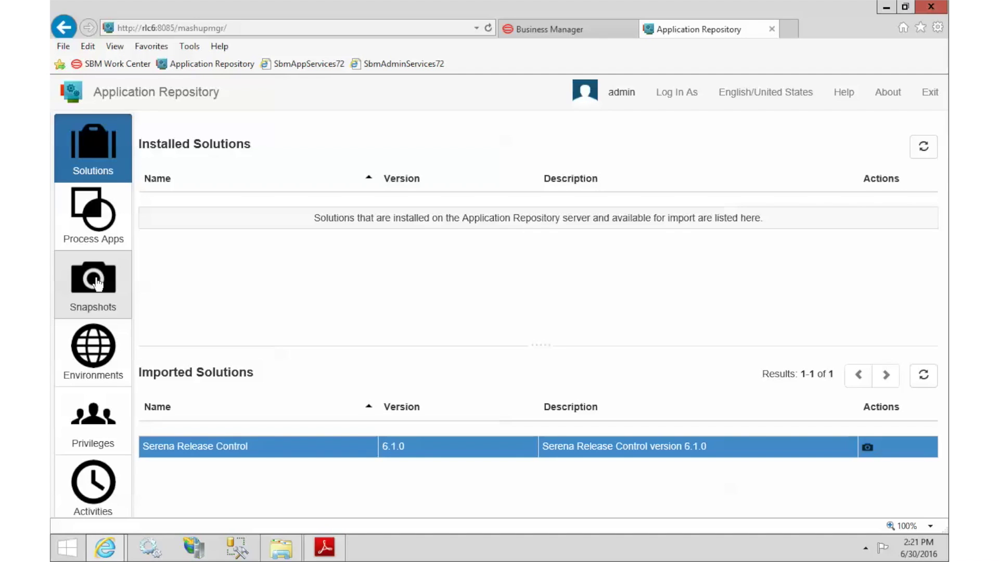
Step: Filter Process App Snapshots to the Serena Release Control source and select RLC - Approvals
click(98, 284)
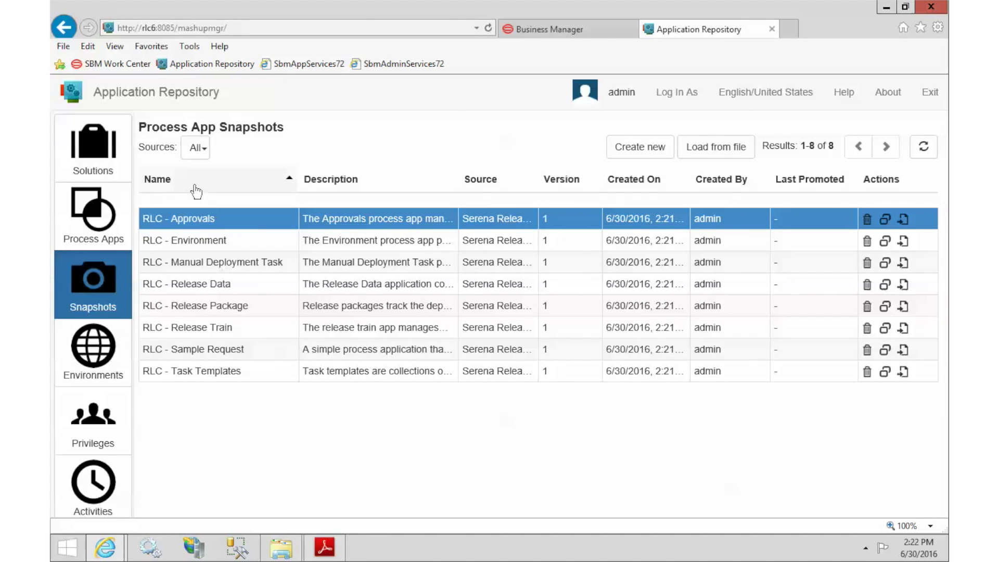
click(197, 149)
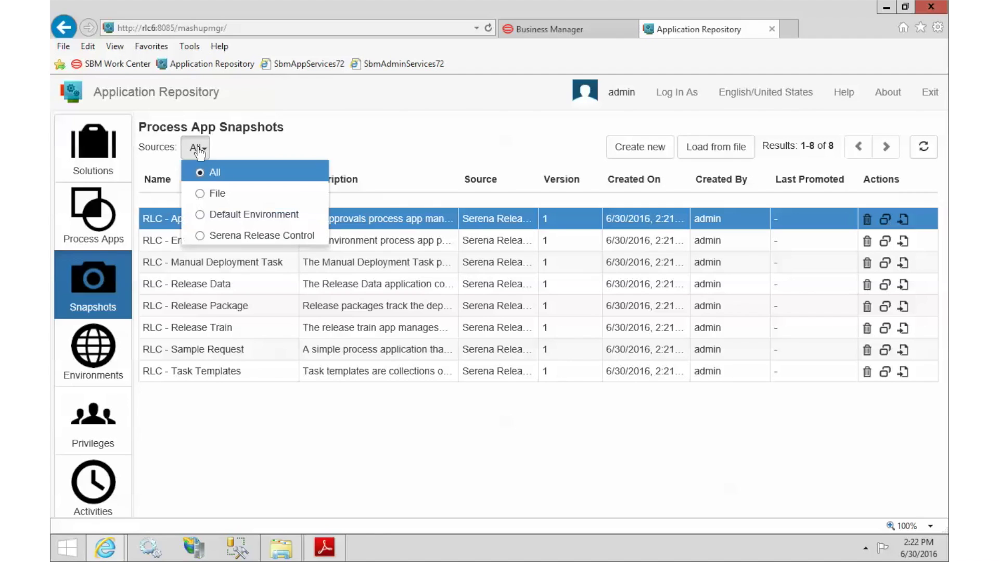
click(200, 237)
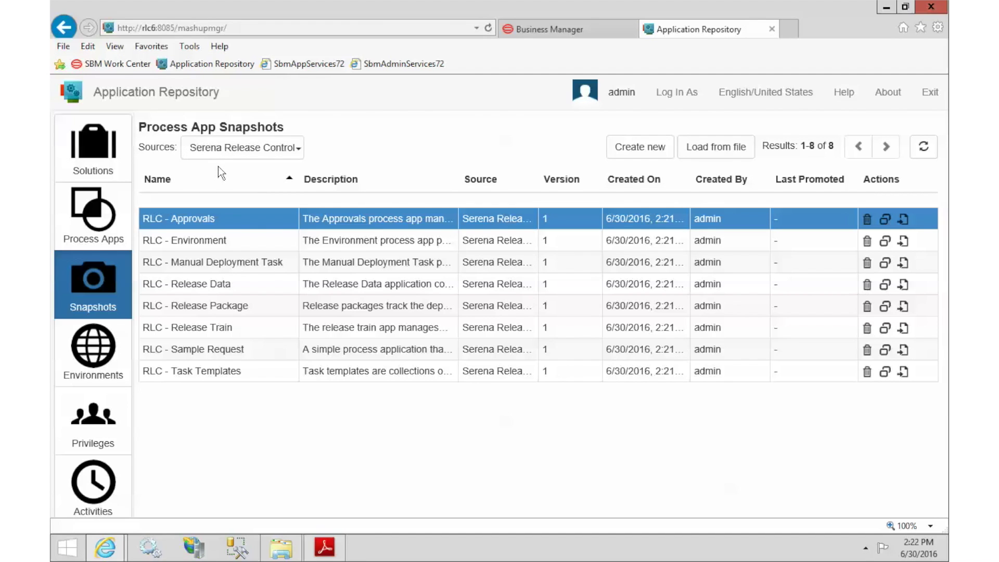
click(178, 221)
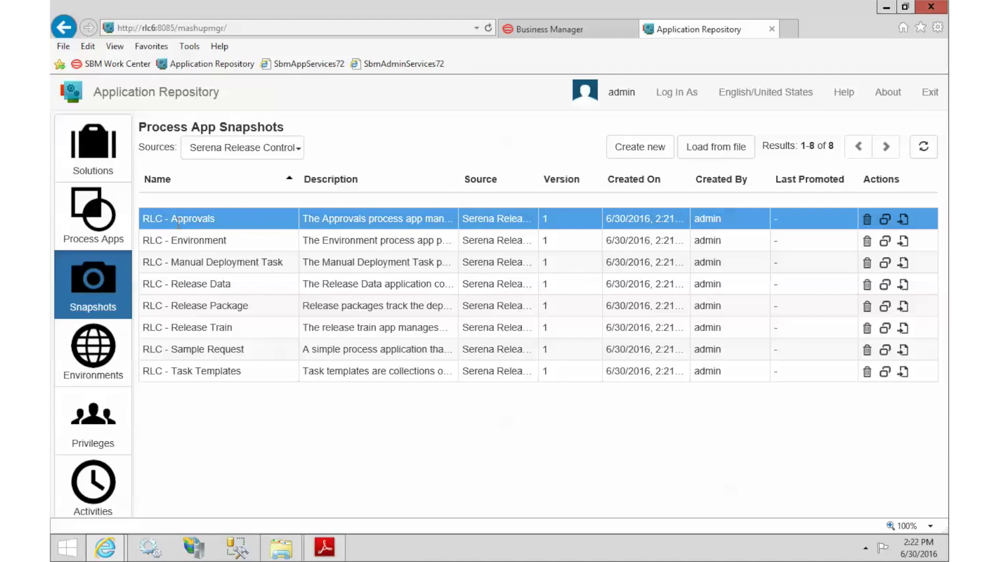
Step: Promote the RLC - Approvals snapshot to Default Environment with Merge conflicts ticked
click(885, 221)
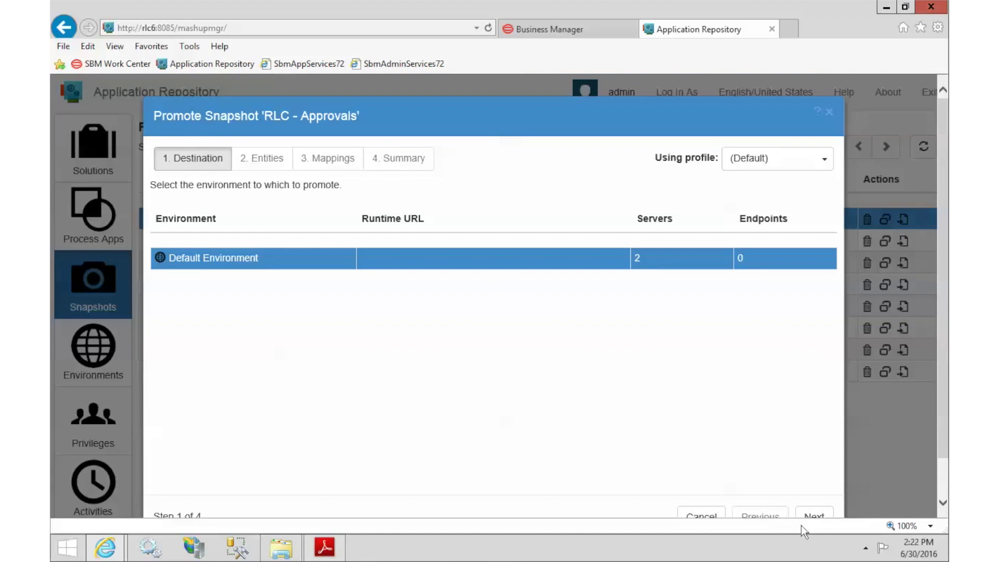
click(810, 517)
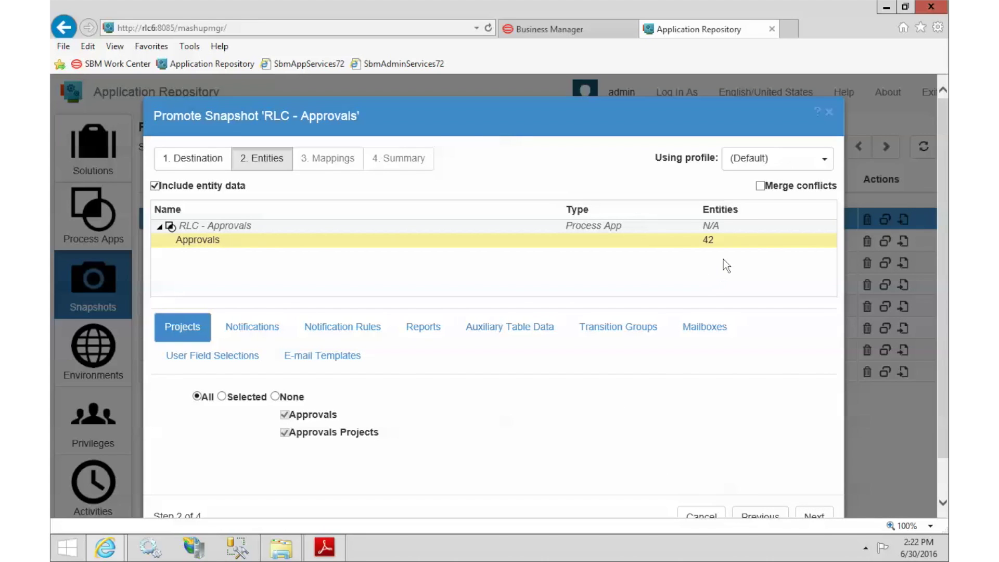
click(760, 186)
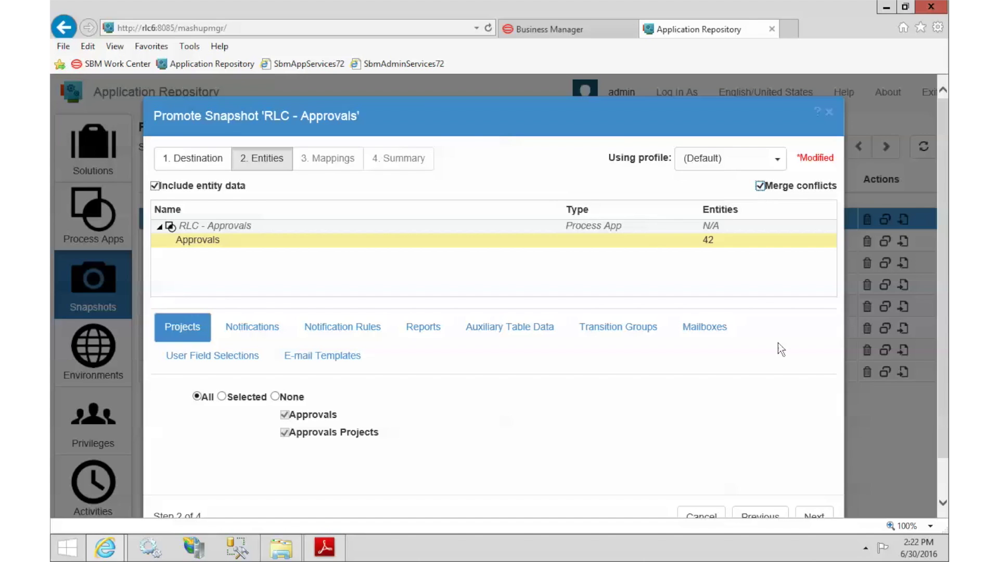
click(814, 516)
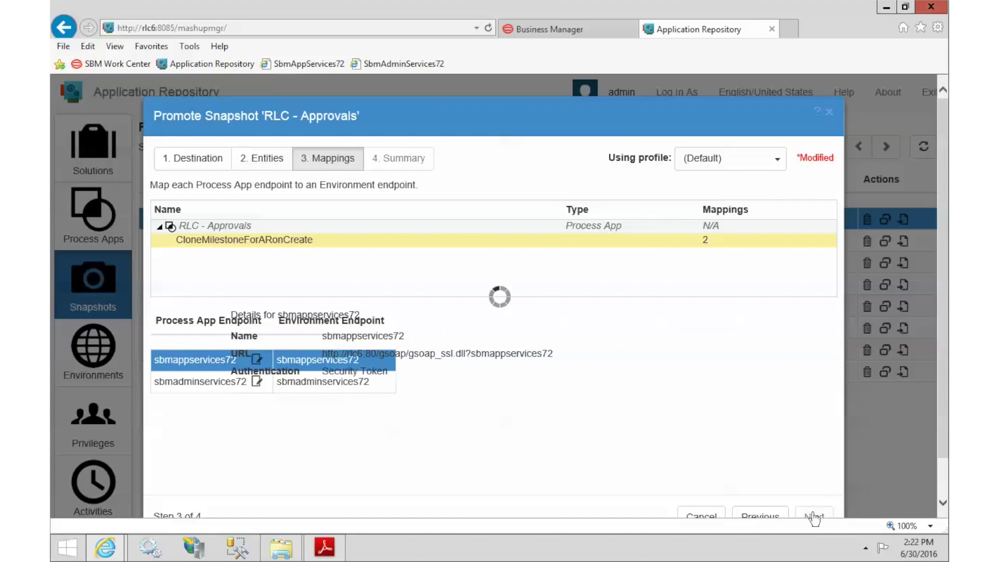
click(814, 517)
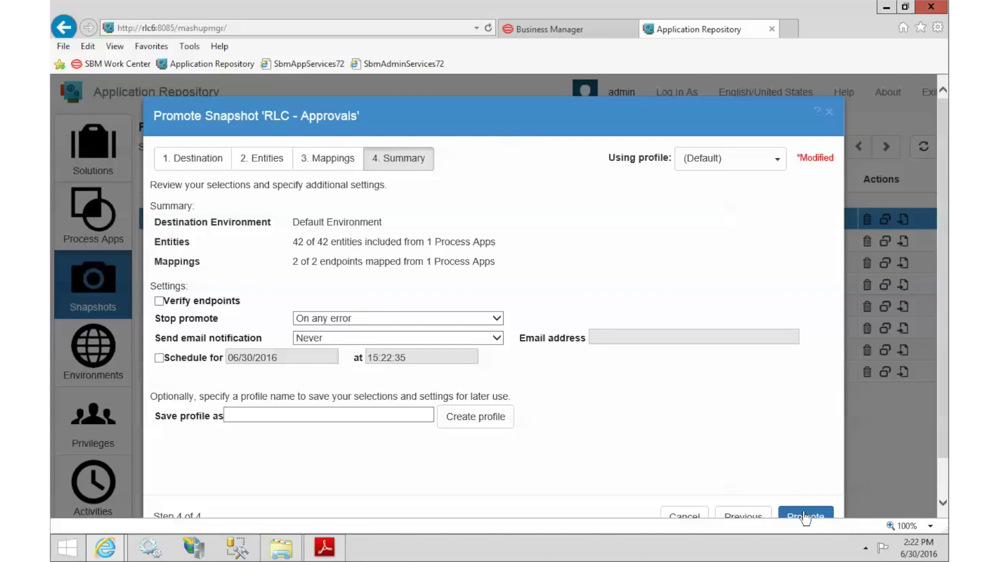
click(806, 517)
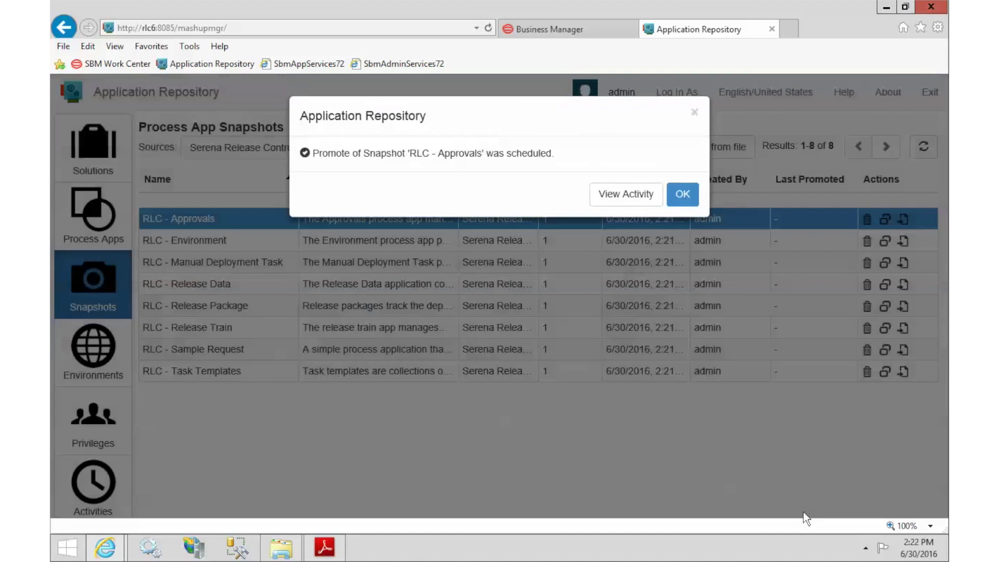
Step: Refresh Activities until the RLC - Approvals promotion reads COMPLETED, then go back to Snapshots
click(683, 196)
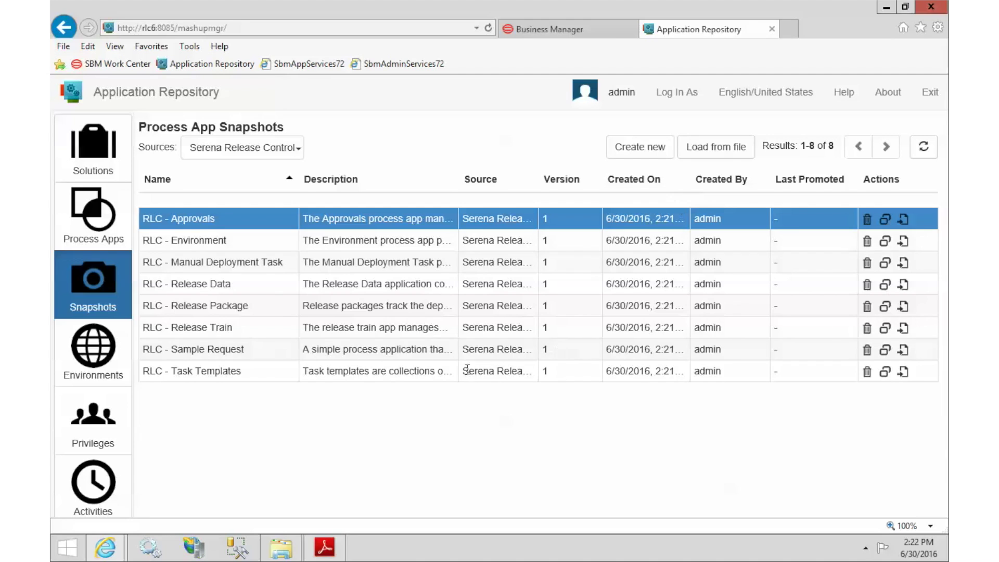
click(83, 479)
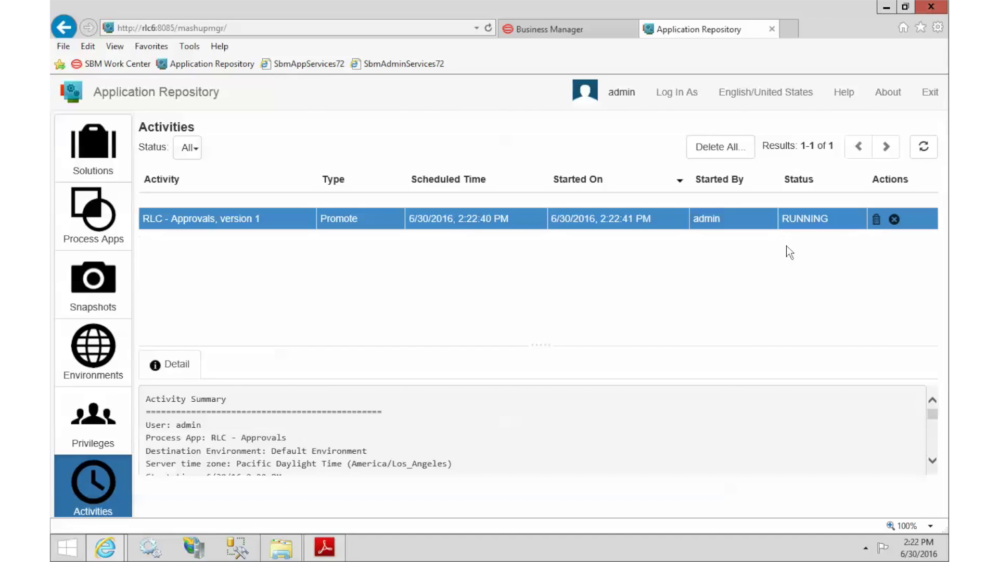
click(932, 154)
click(927, 154)
click(925, 152)
scroll(267, 422, down, 5)
scroll(270, 423, down, 6)
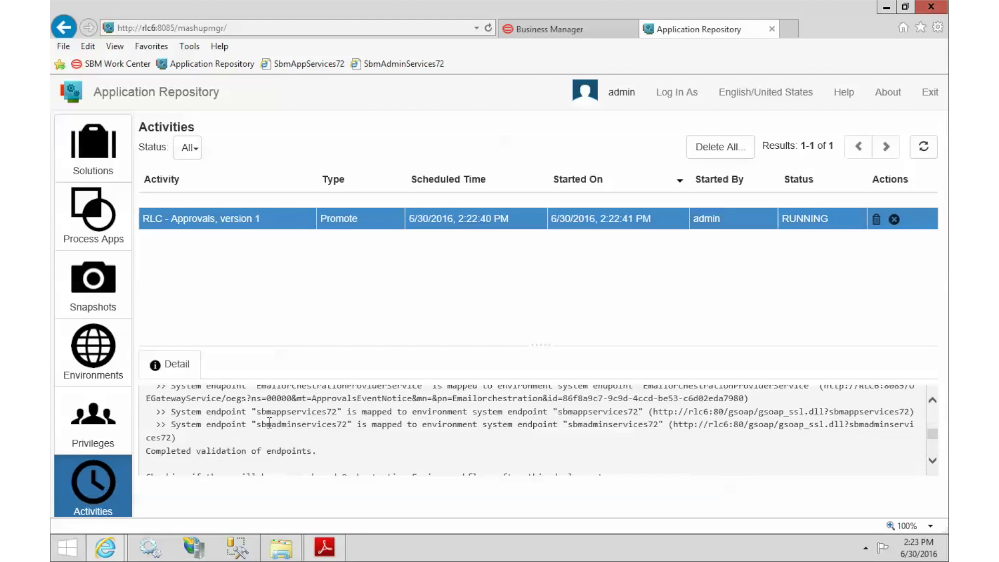
click(924, 149)
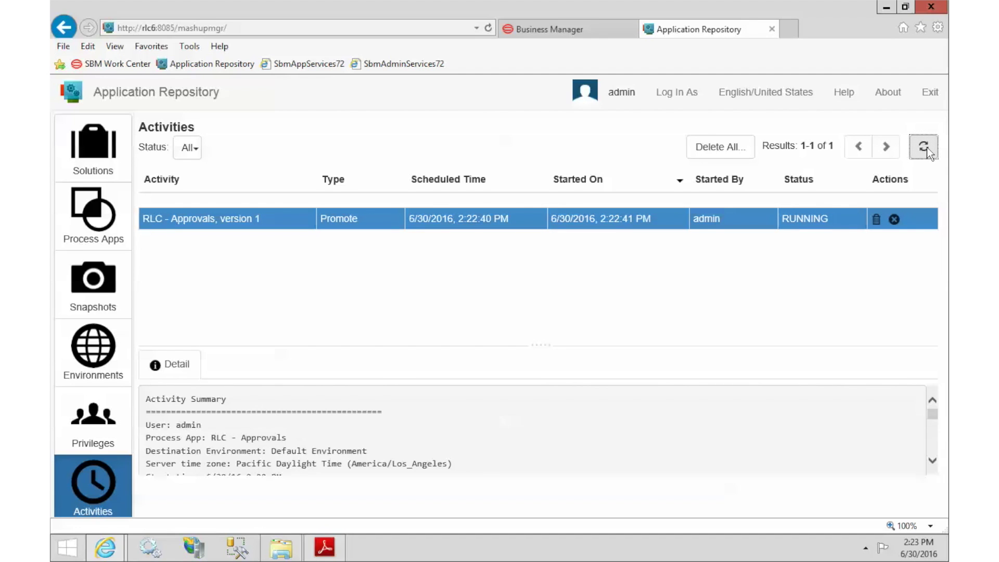
click(924, 148)
click(924, 148)
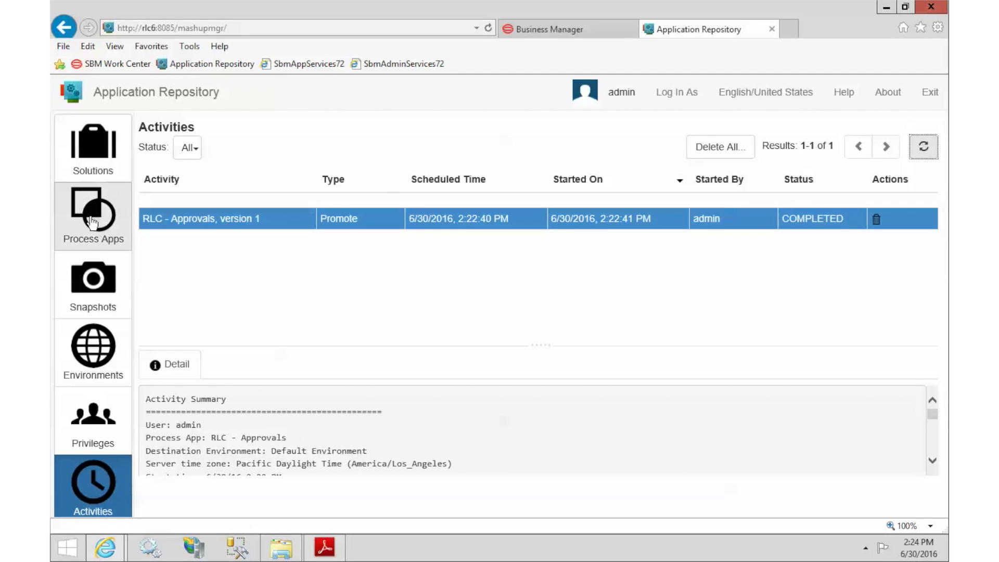
click(89, 290)
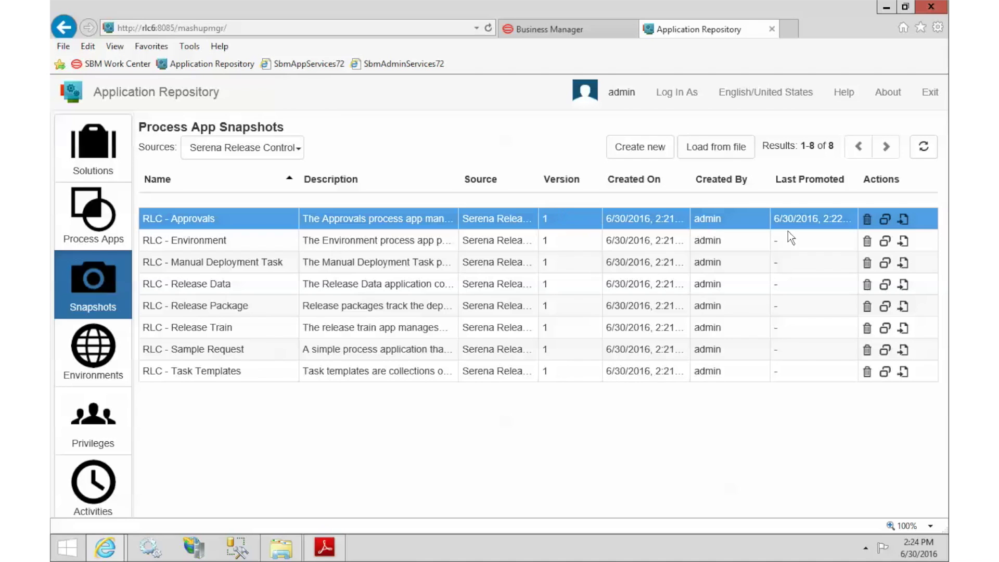
Step: Promote the RLC - Environment snapshot to Default Environment with Merge conflicts ticked
click(886, 241)
click(810, 517)
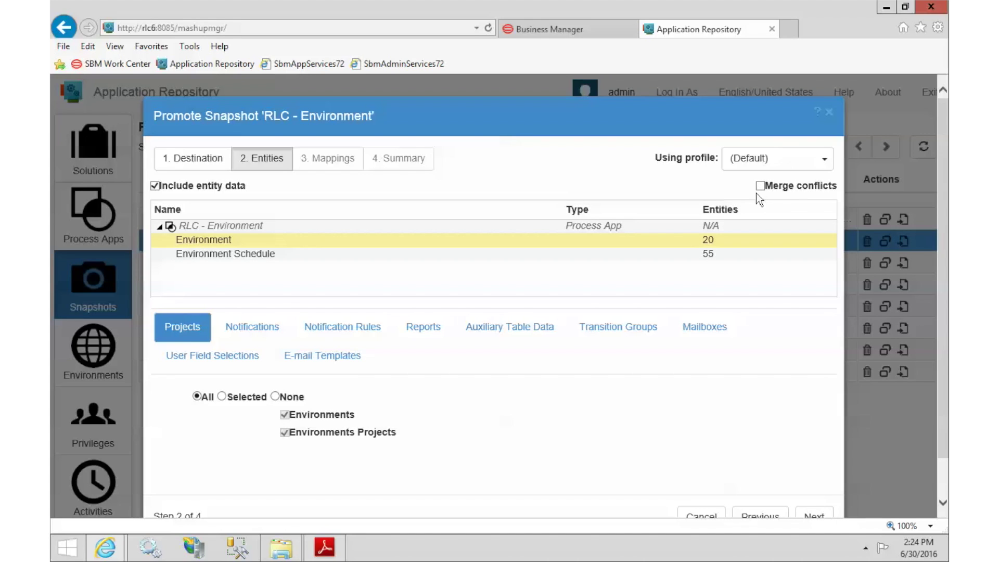
click(760, 186)
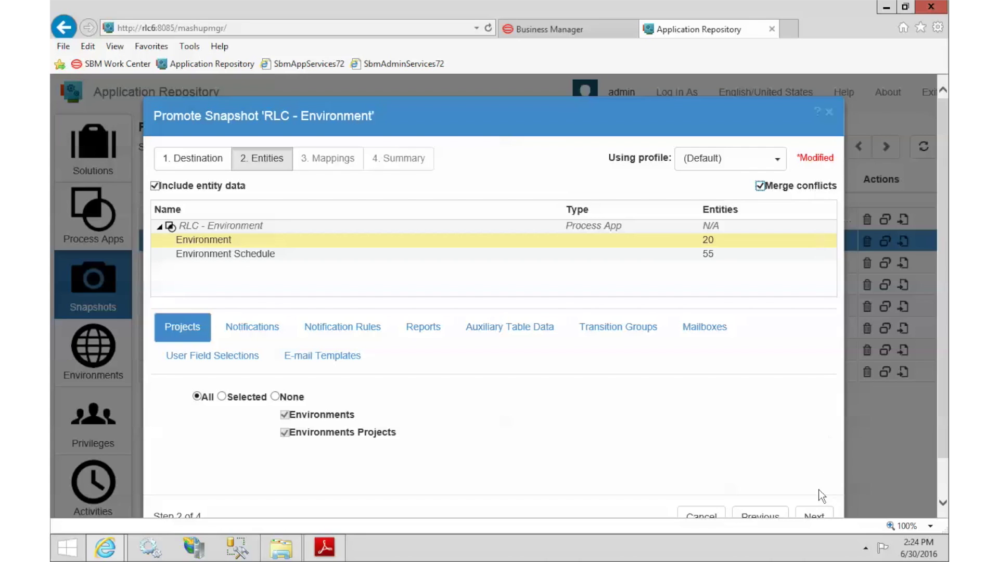
click(815, 517)
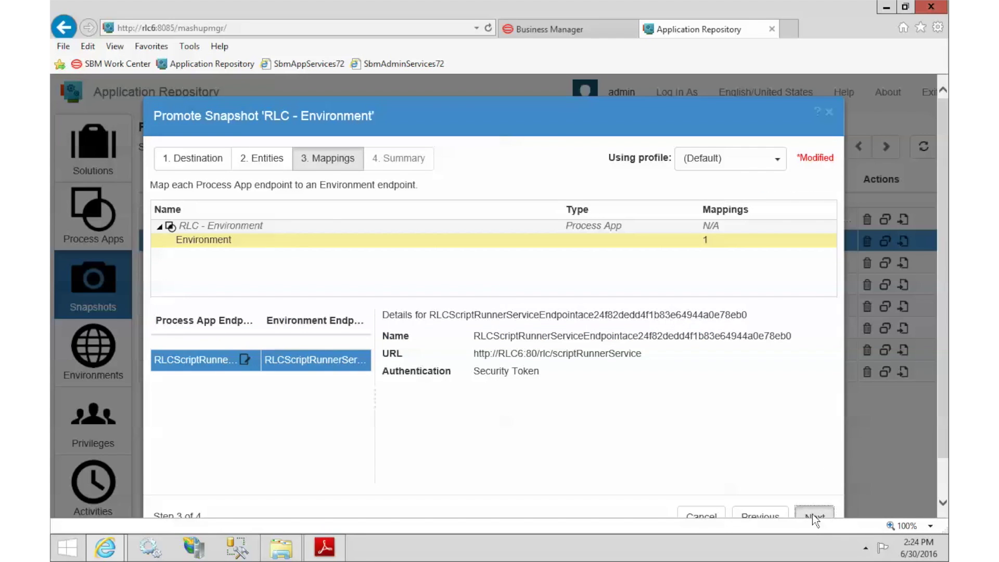
click(814, 516)
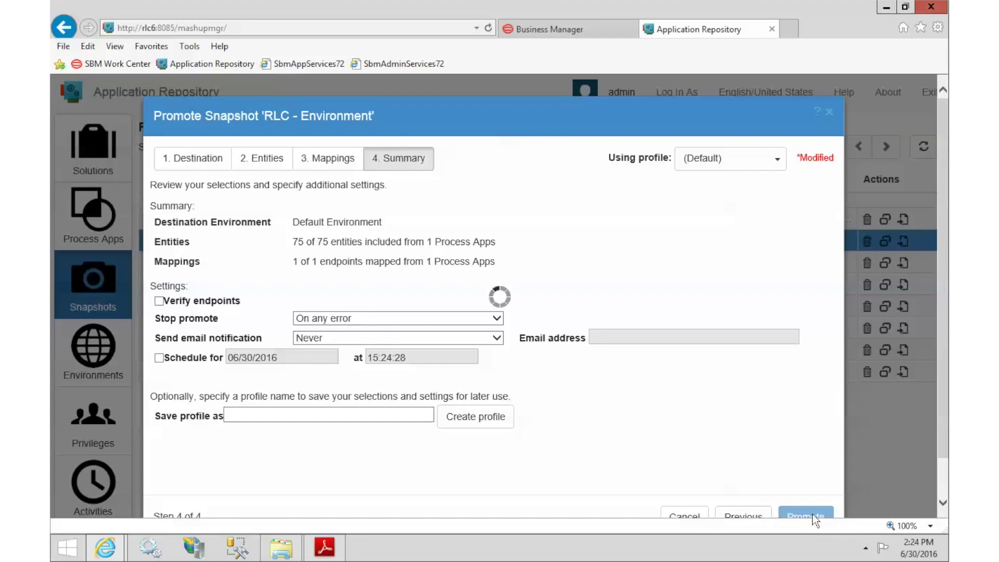
click(813, 515)
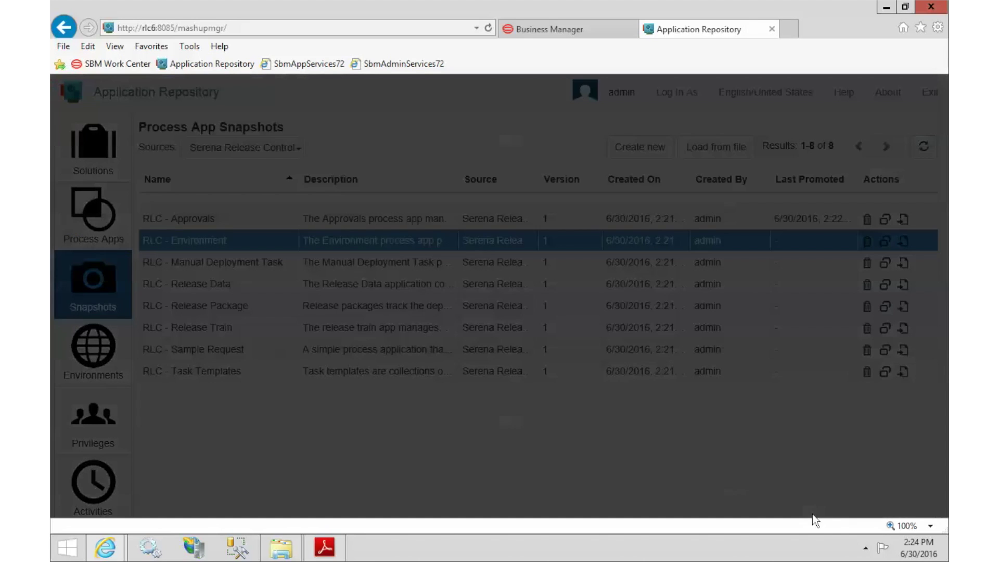
click(690, 192)
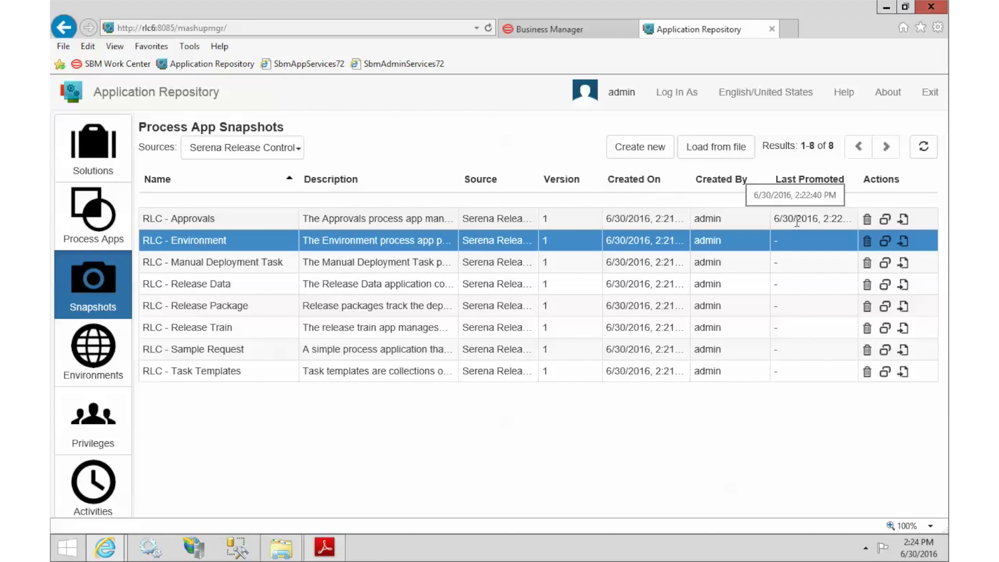
click(885, 265)
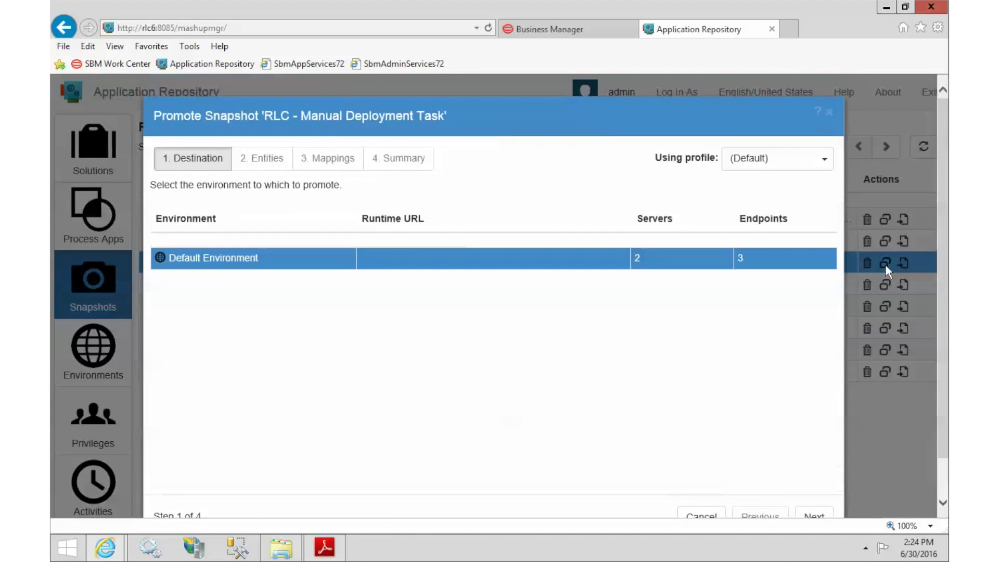
Step: Promote RLC - Manual Deployment Task to Default Environment with Merge conflicts ticked
click(816, 515)
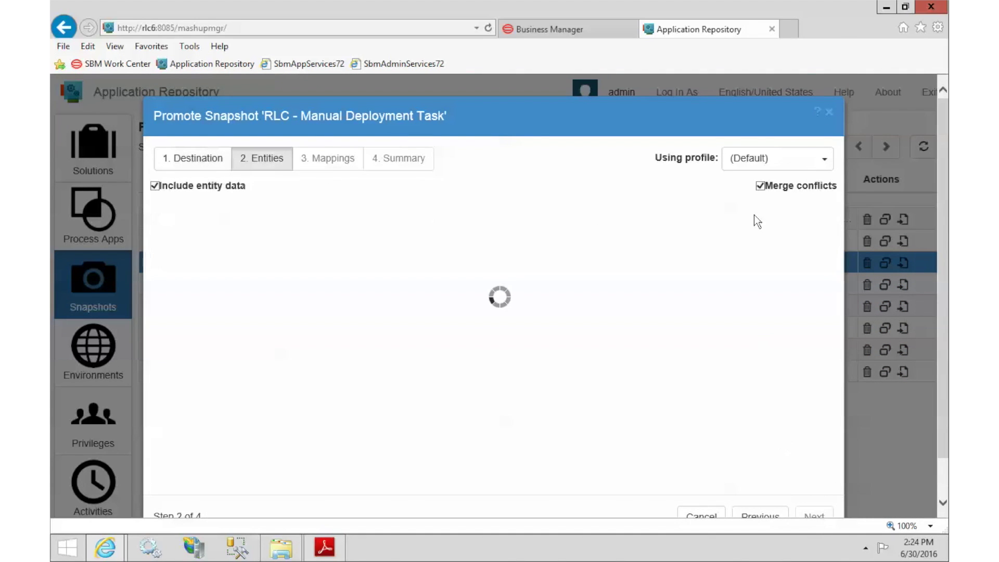
click(760, 186)
click(824, 510)
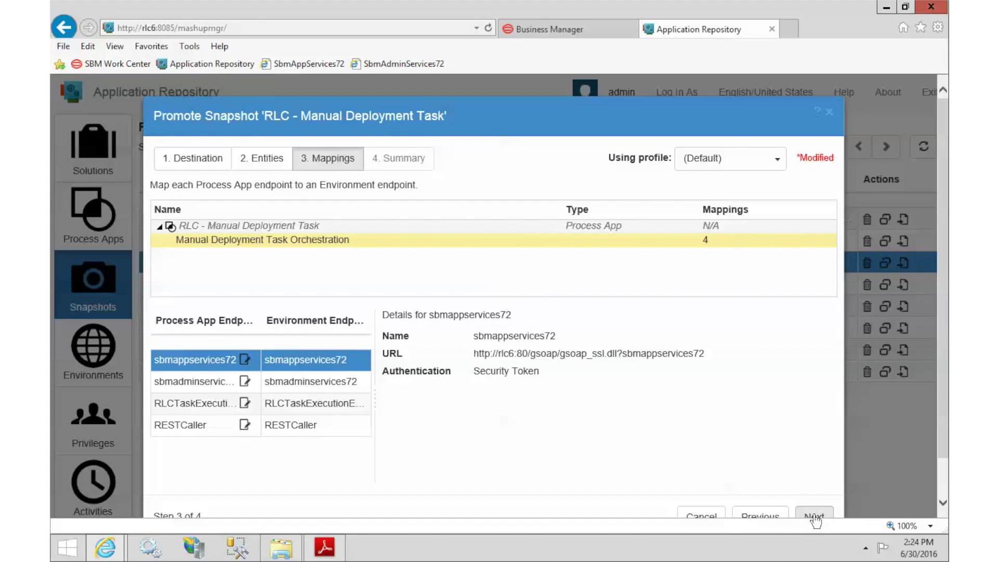
click(815, 518)
click(814, 515)
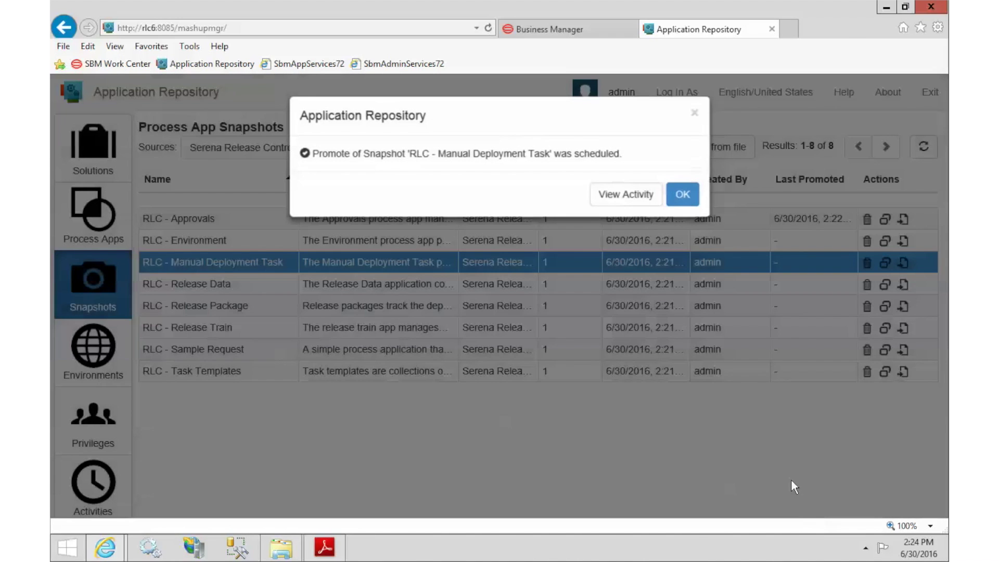
click(681, 195)
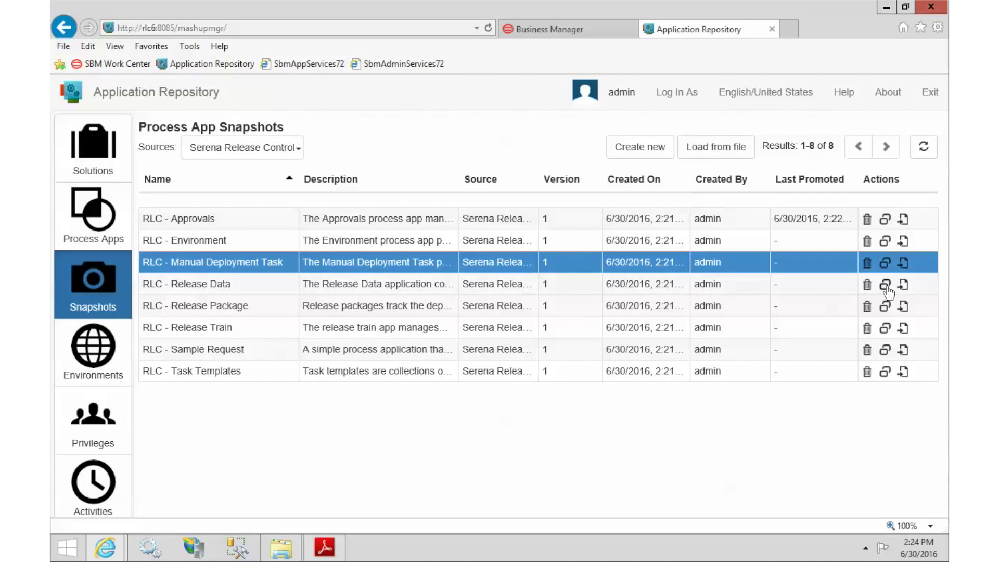
Step: Promote the RLC - Release Data snapshot to Default Environment with Merge conflicts ticked
click(886, 285)
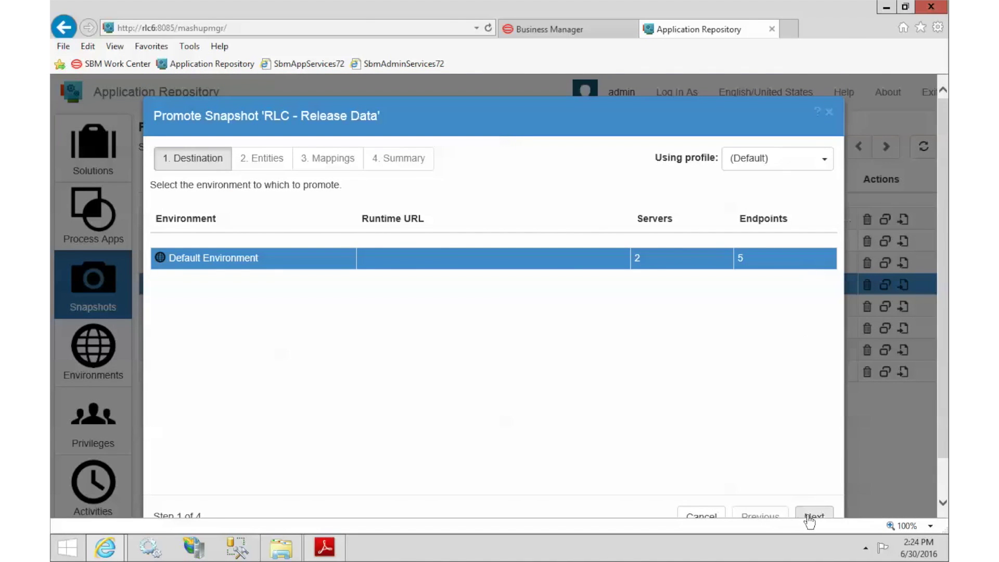
click(809, 516)
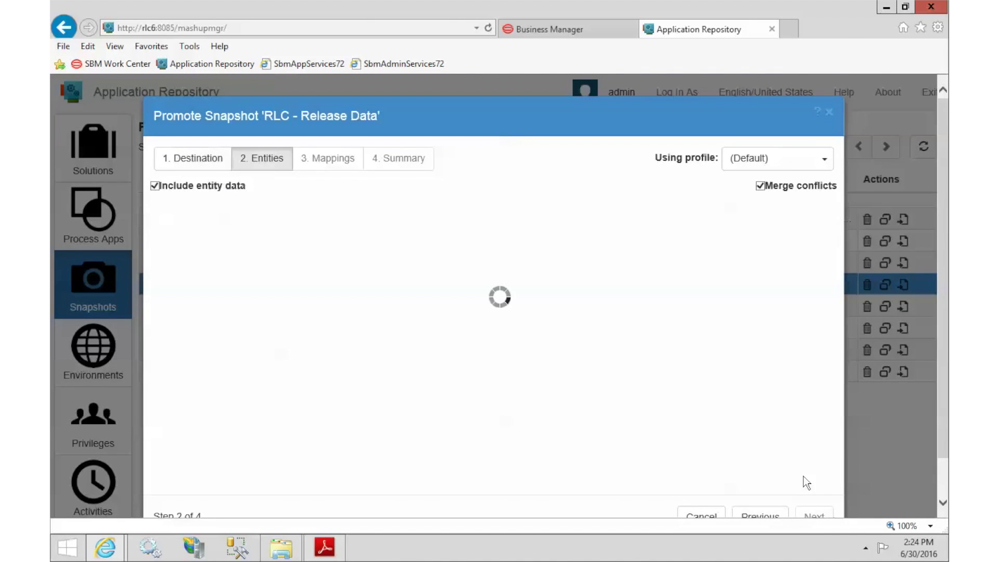
click(761, 185)
click(821, 515)
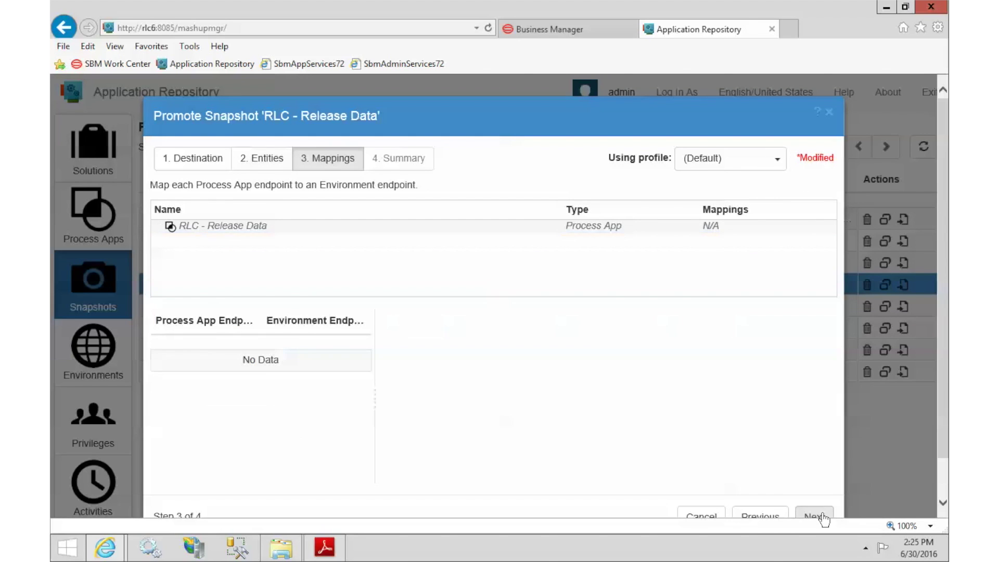
click(822, 515)
click(822, 515)
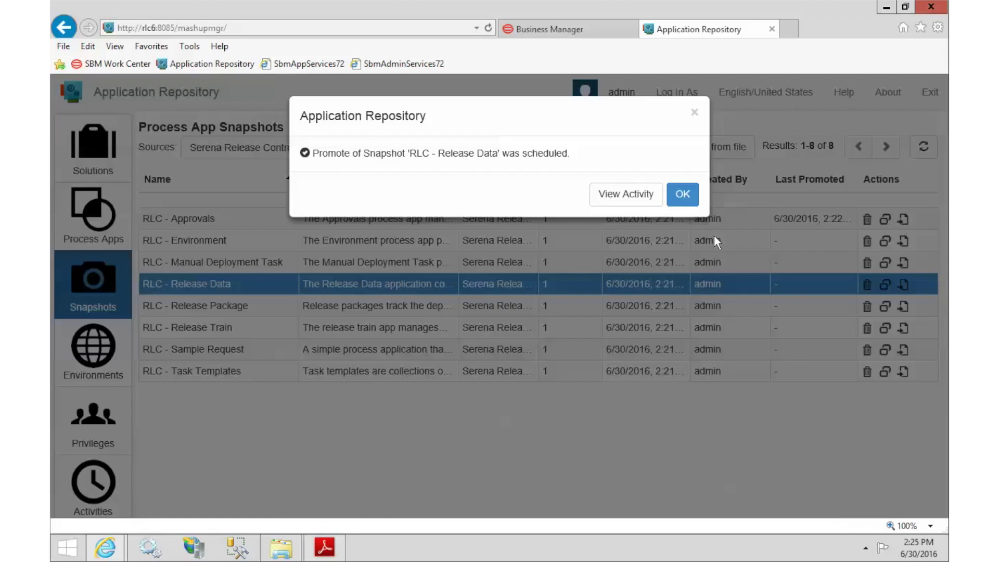
click(682, 191)
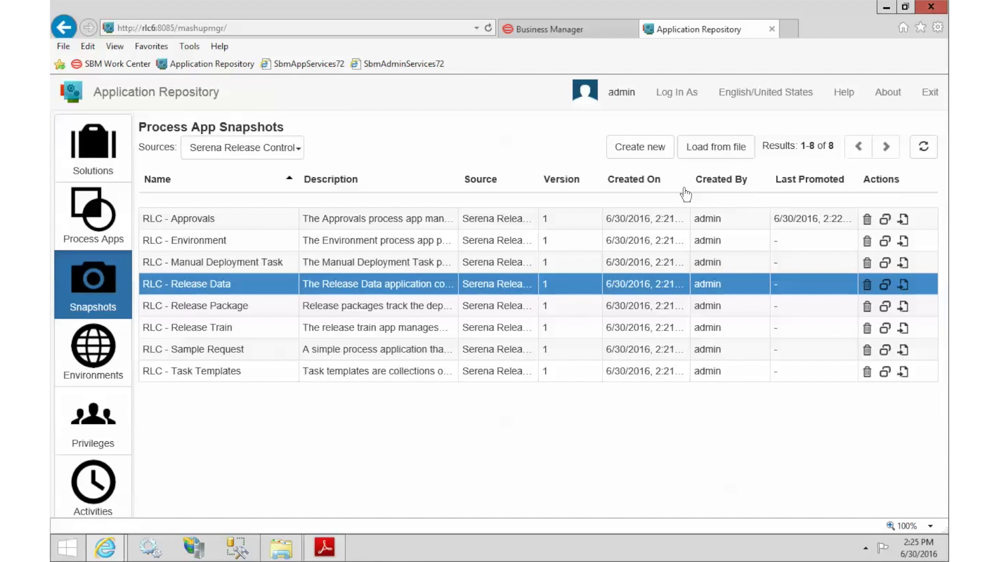
Step: Promote the RLC - Release Package snapshot to Default Environment with Merge conflicts ticked
click(886, 306)
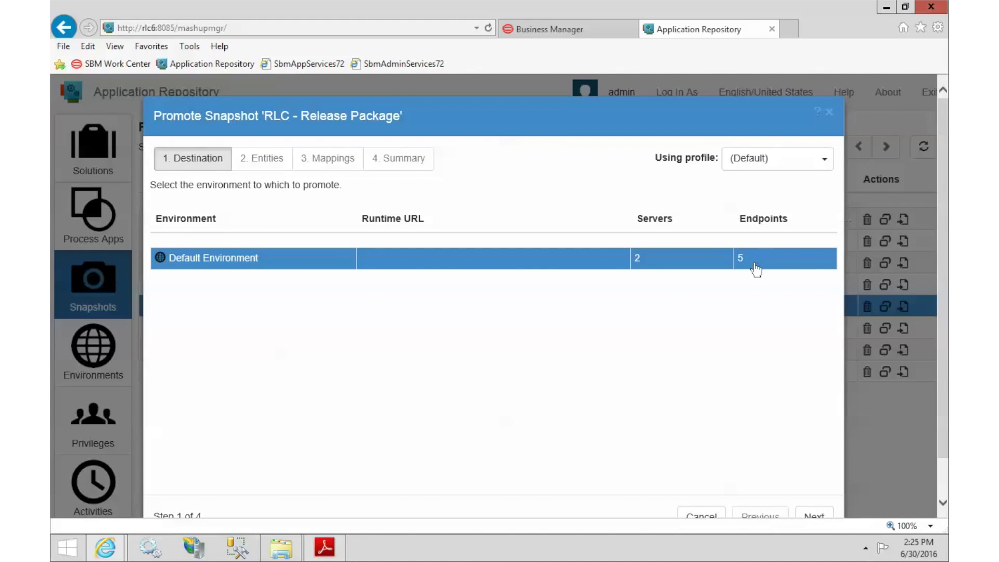
click(816, 516)
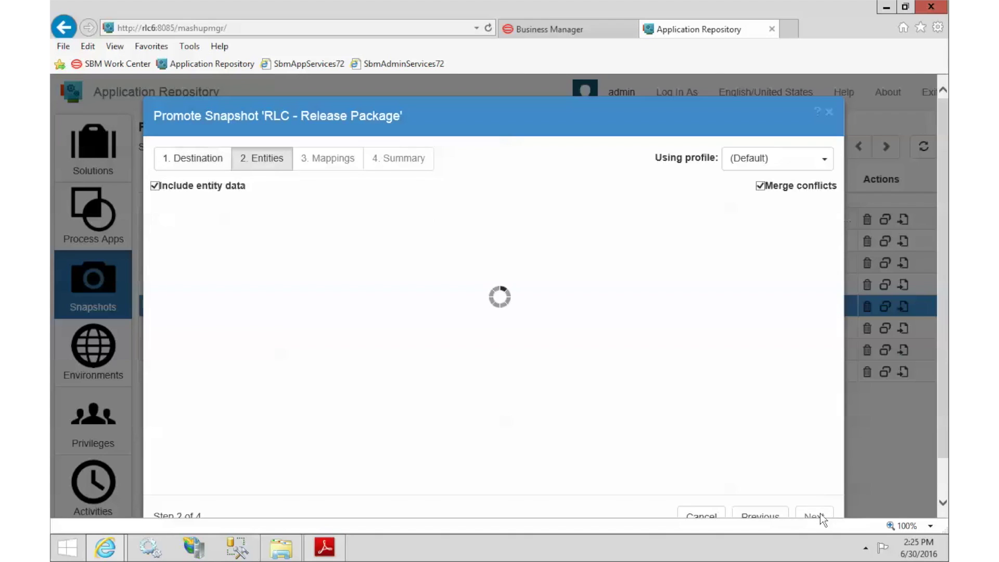
click(760, 186)
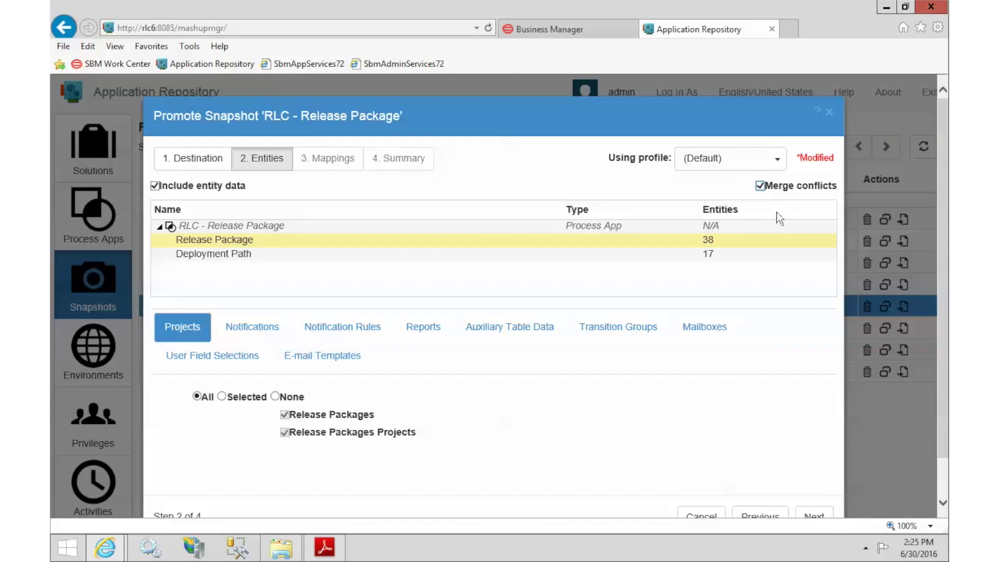
click(818, 518)
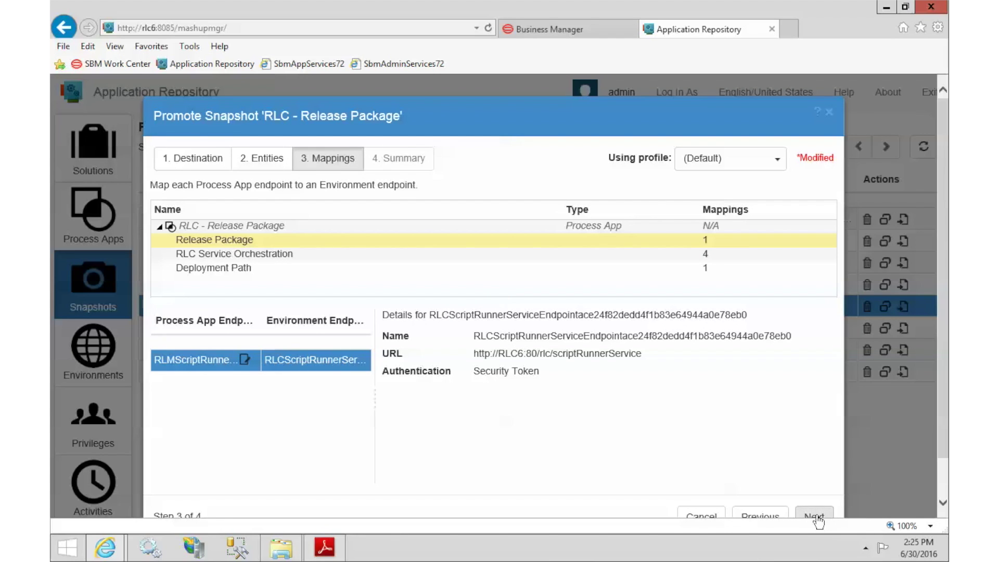
click(816, 516)
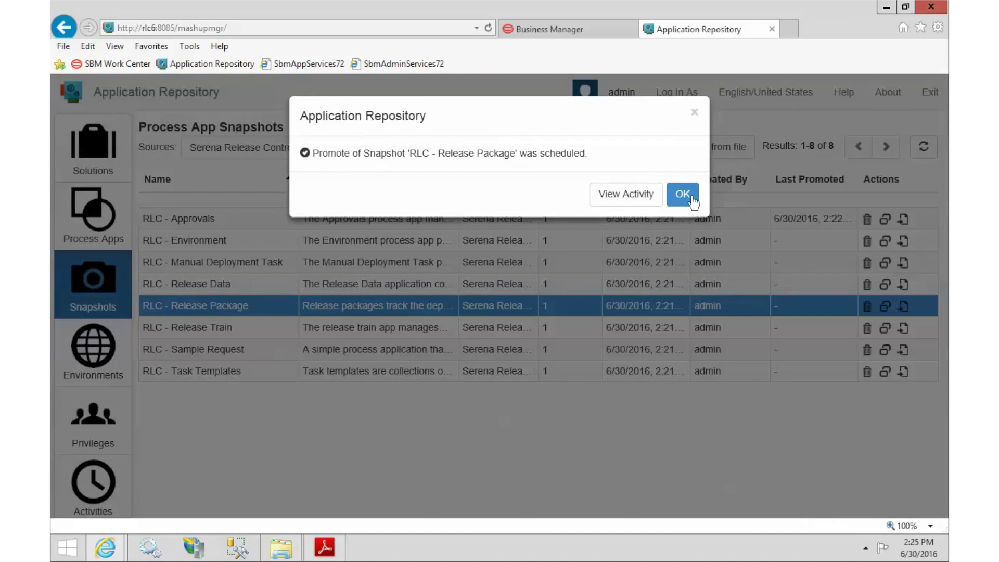
click(692, 199)
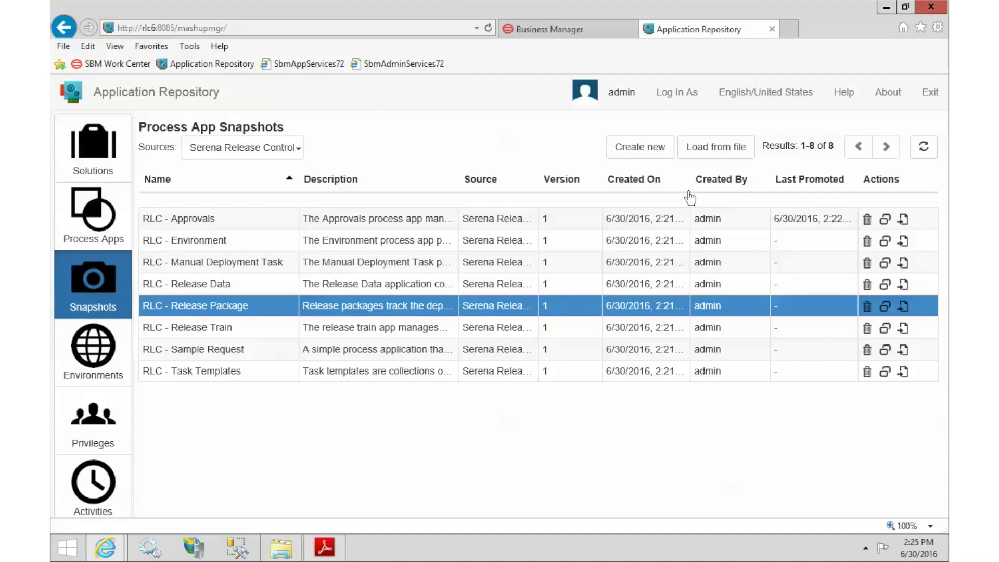
Step: Reload the Snapshots list until the new Last Promoted dates appear
click(922, 150)
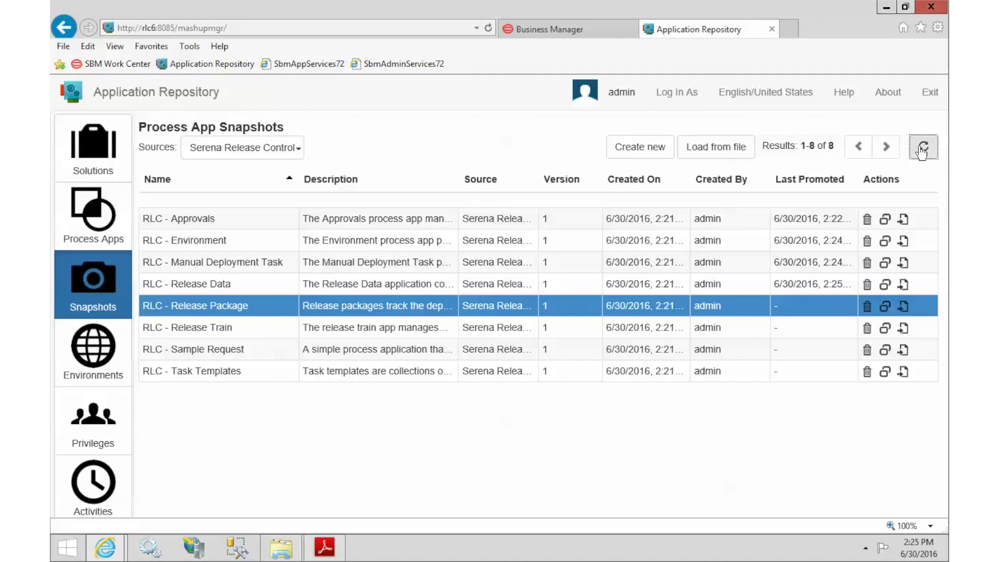
click(922, 149)
click(925, 158)
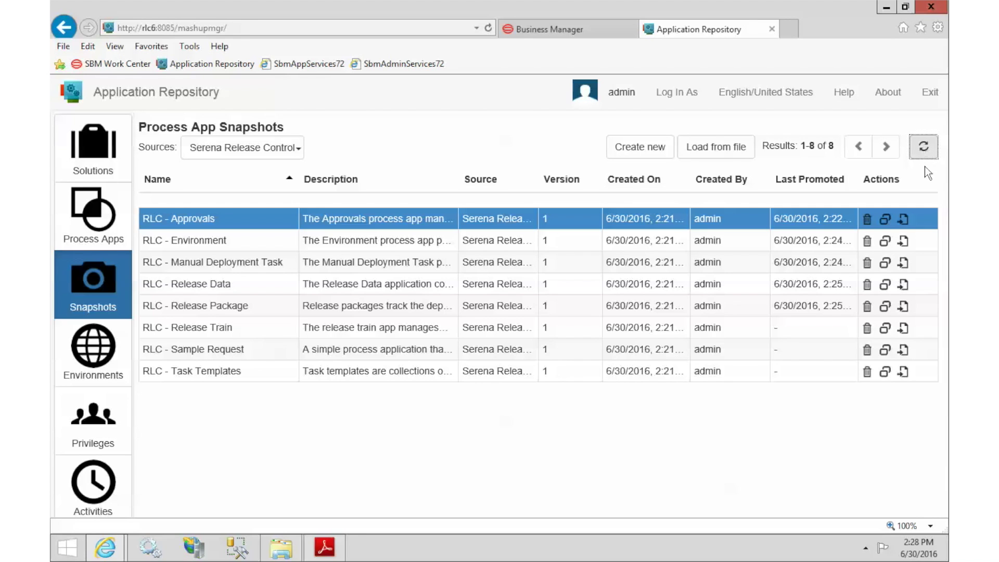
click(886, 328)
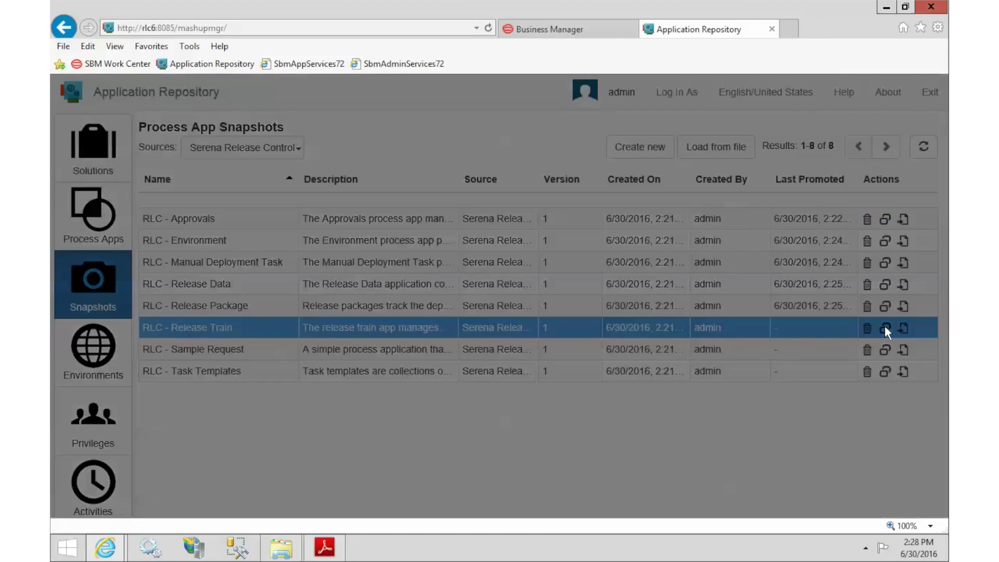
Step: Promote the RLC - Release Train snapshot to Default Environment with Merge conflicts ticked
click(815, 517)
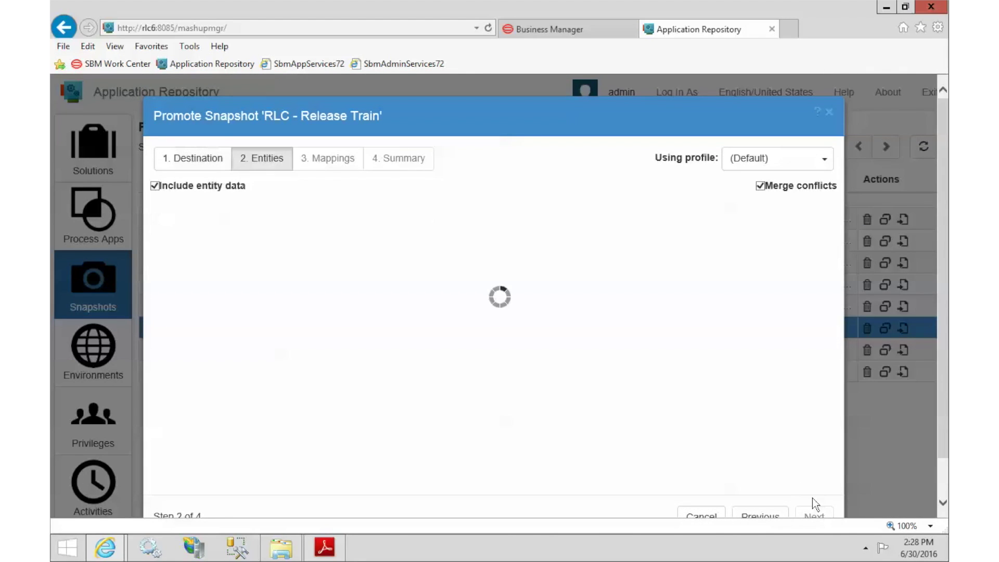
click(761, 186)
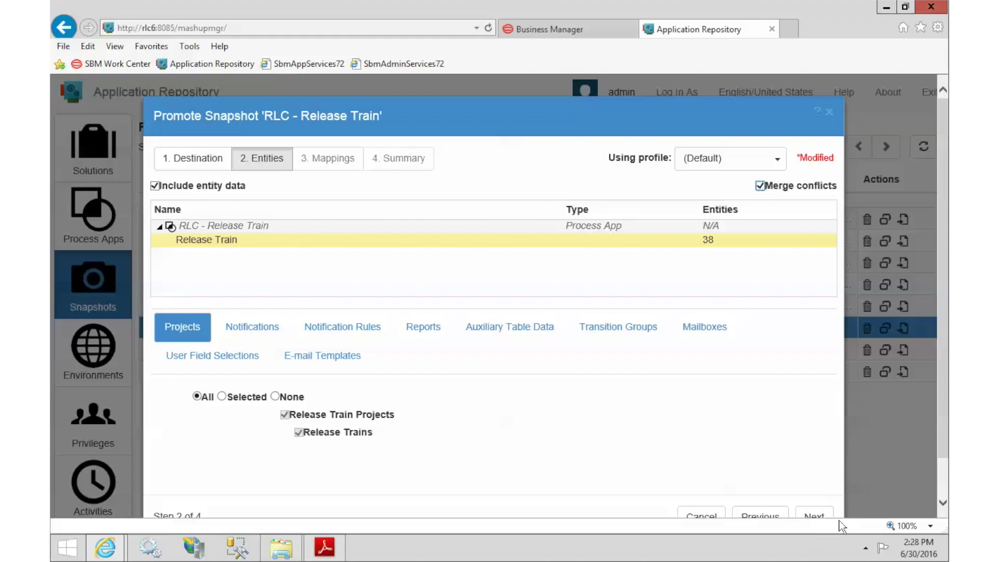
click(813, 517)
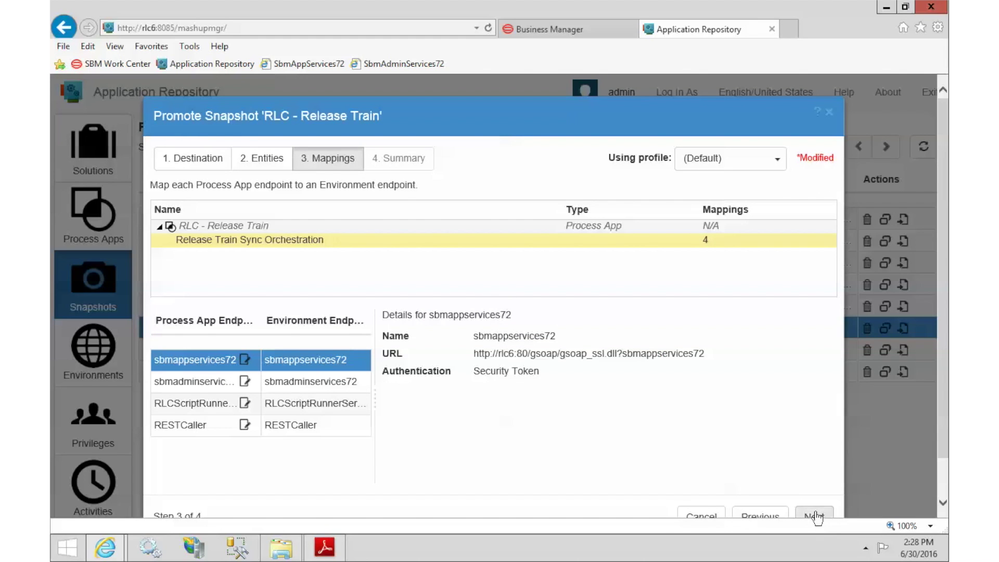
click(813, 518)
click(817, 517)
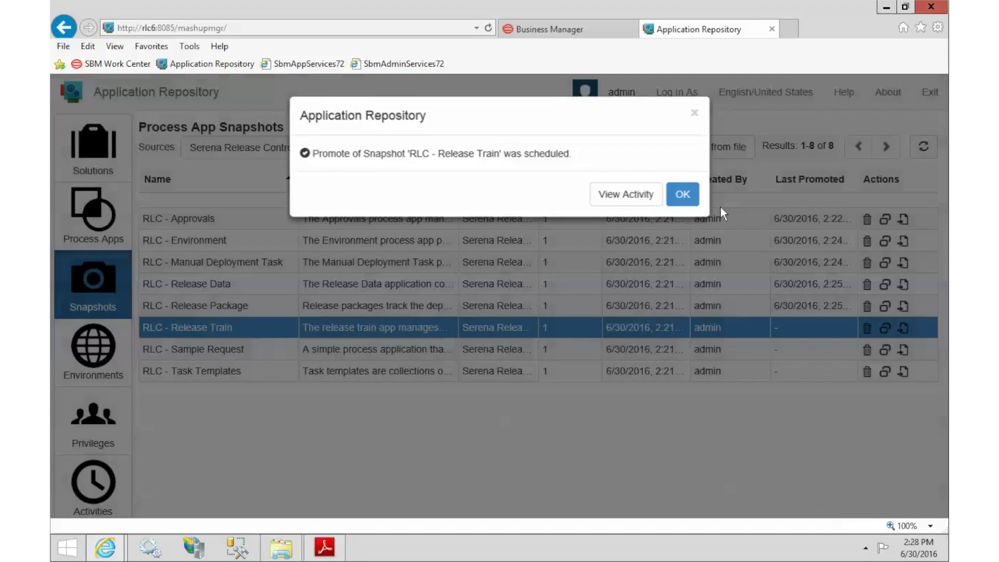
click(682, 194)
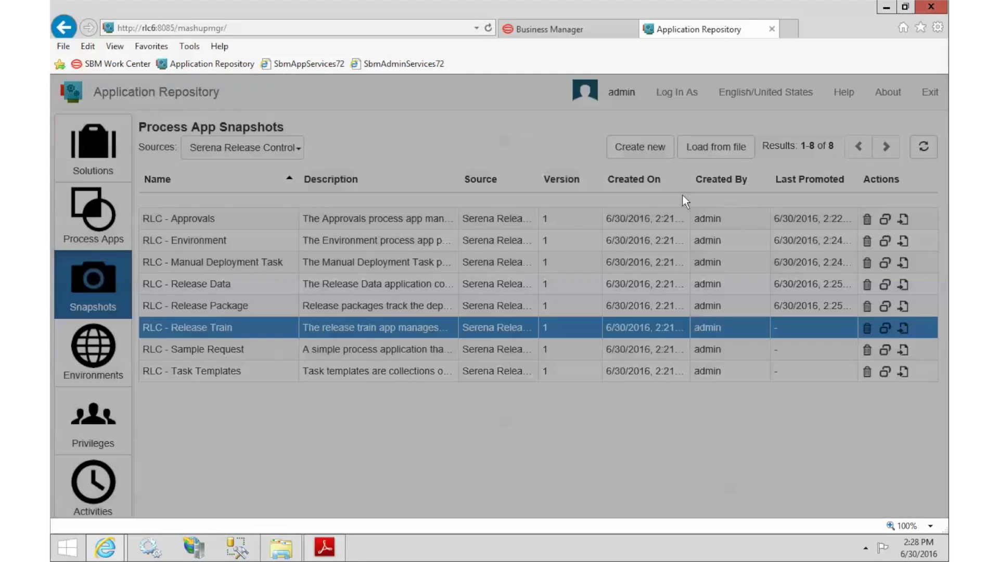
Step: Promote RLC - Sample Request's 16 entities to Default Environment with merge conflicts enabled
click(884, 349)
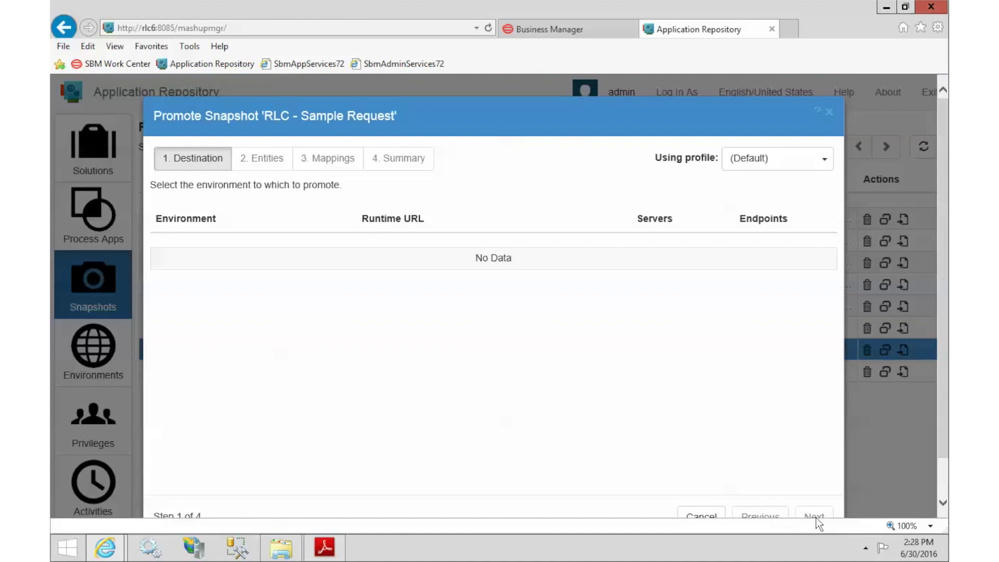
click(815, 517)
click(761, 189)
click(761, 186)
click(817, 516)
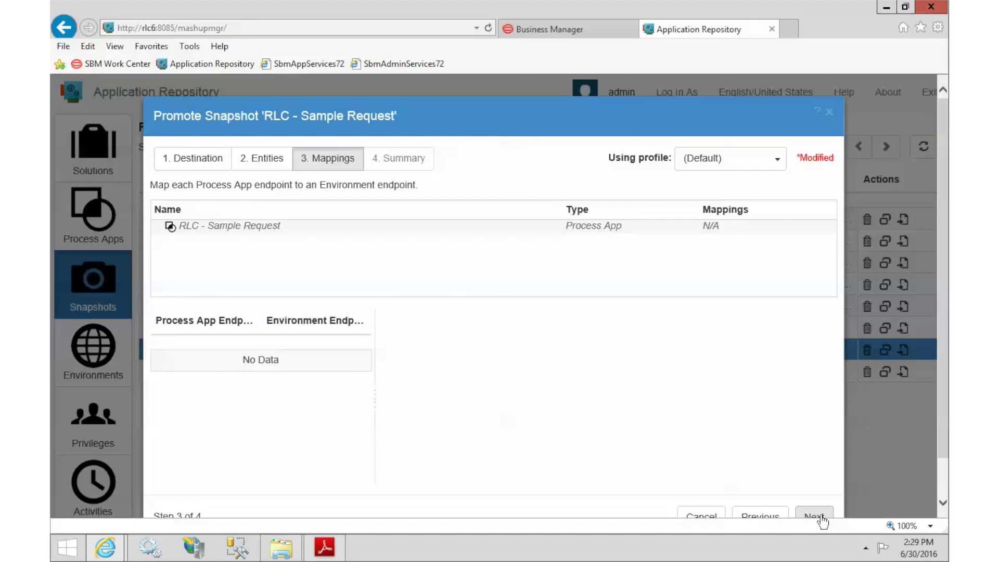
click(821, 517)
click(820, 514)
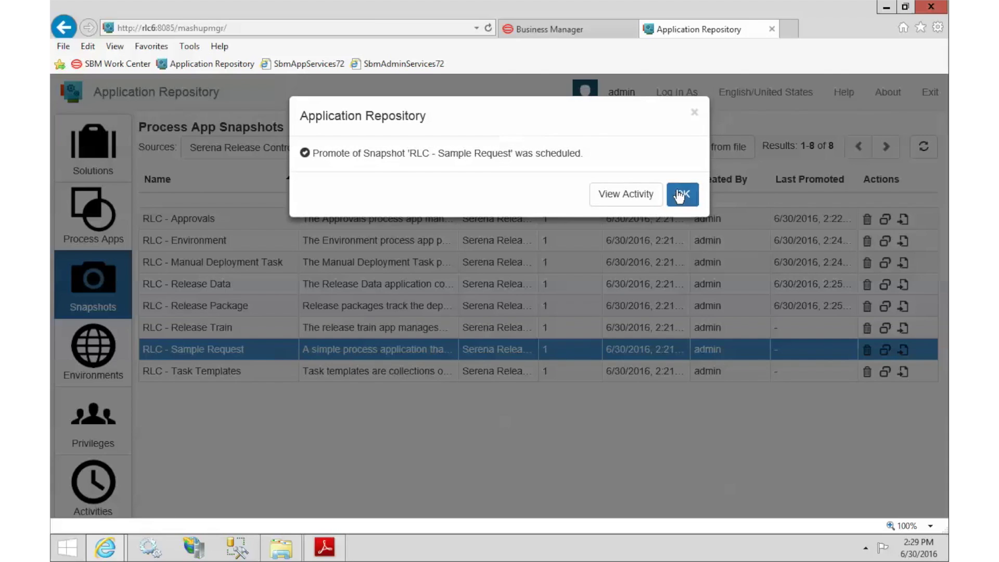
click(681, 178)
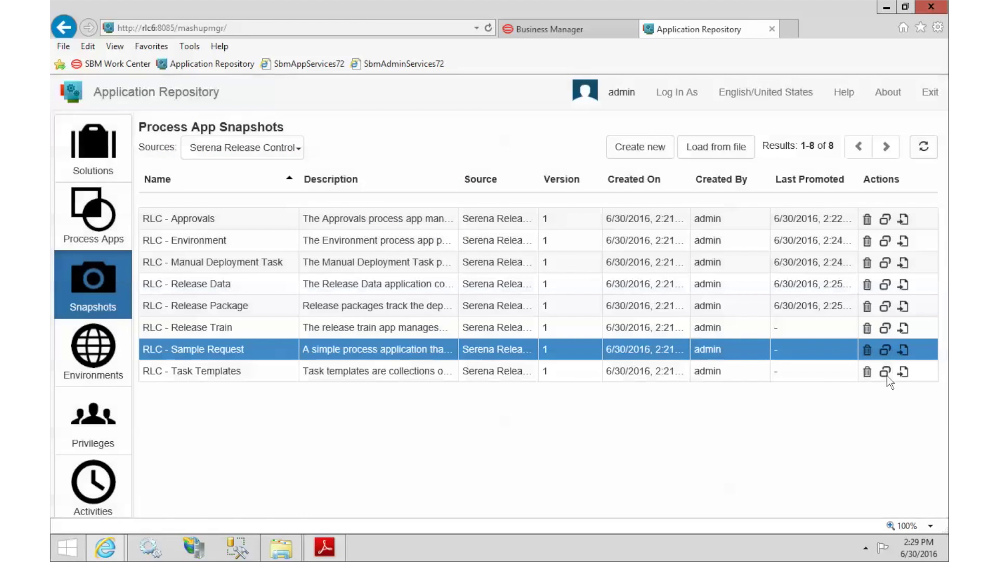
Step: Promote RLC - Task Templates to Default Environment with merging of conflicts turned on
click(885, 373)
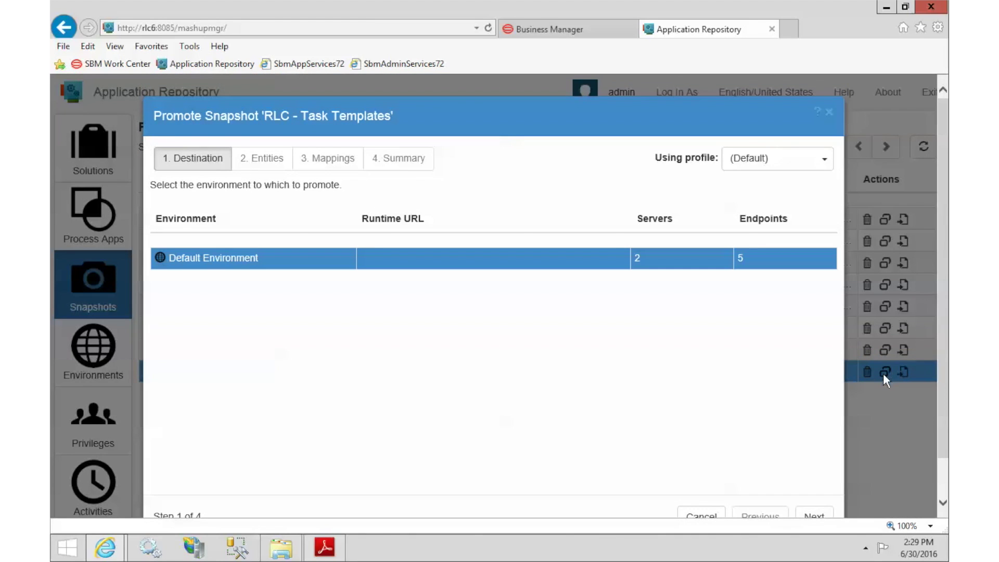
click(816, 515)
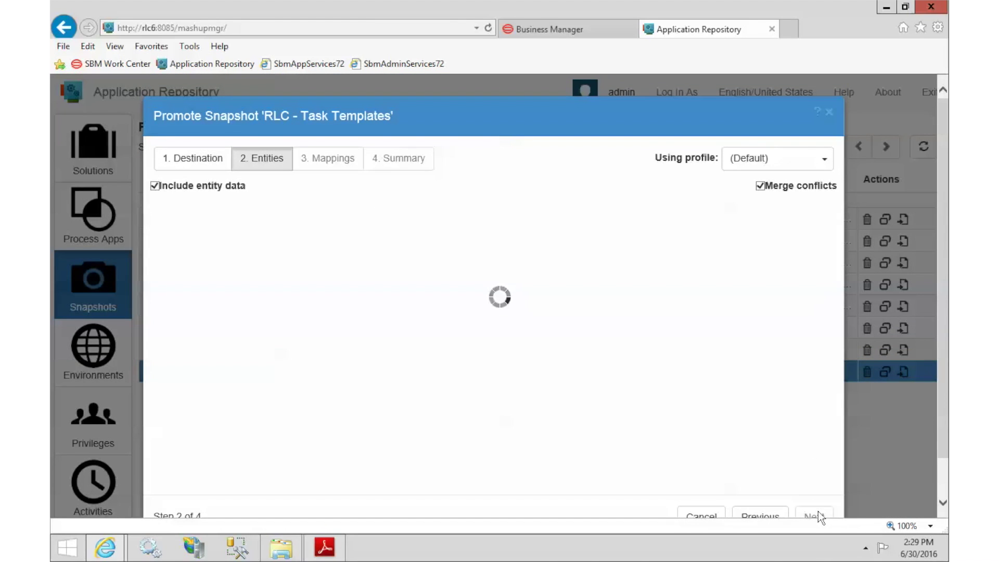
click(761, 186)
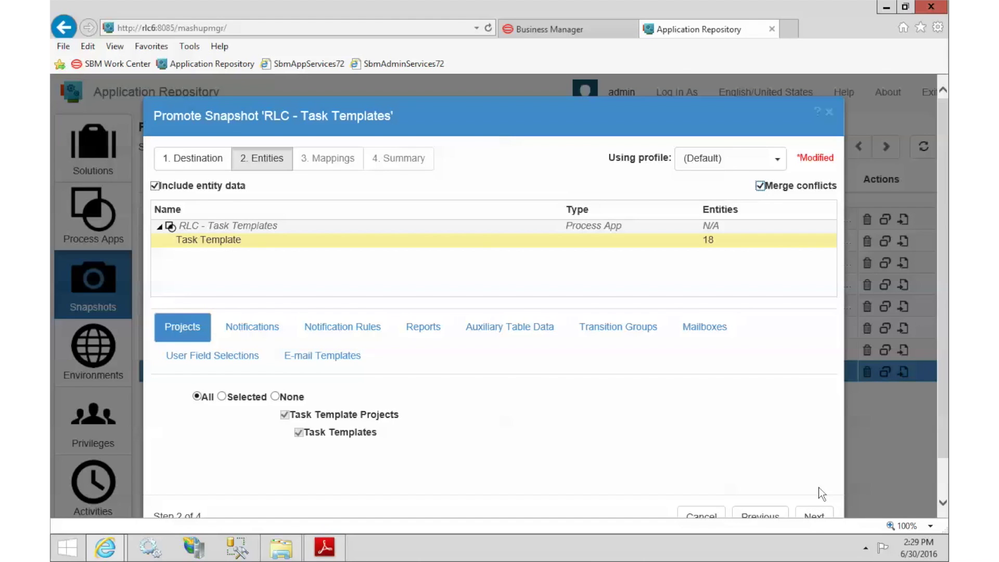
click(825, 516)
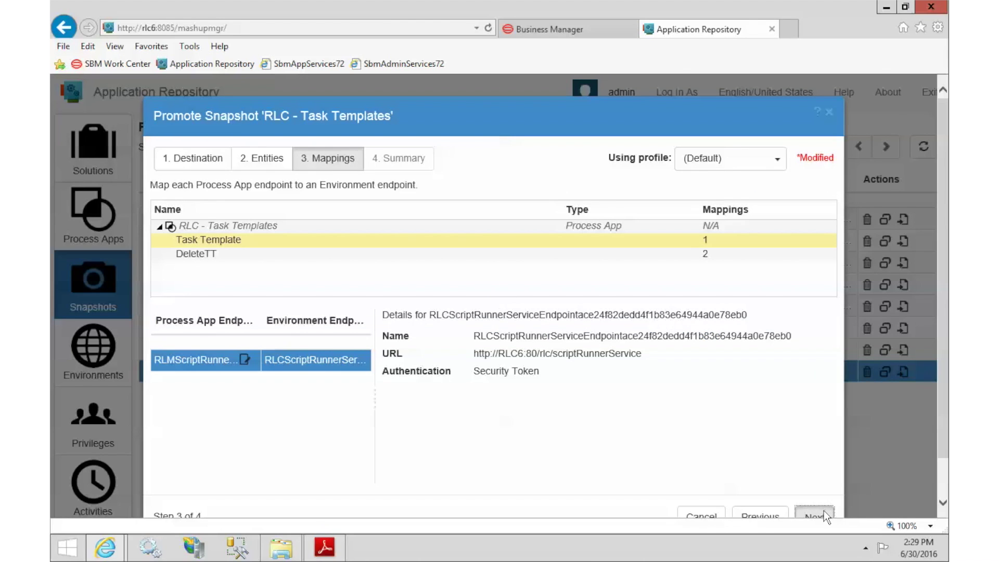
click(824, 510)
click(824, 510)
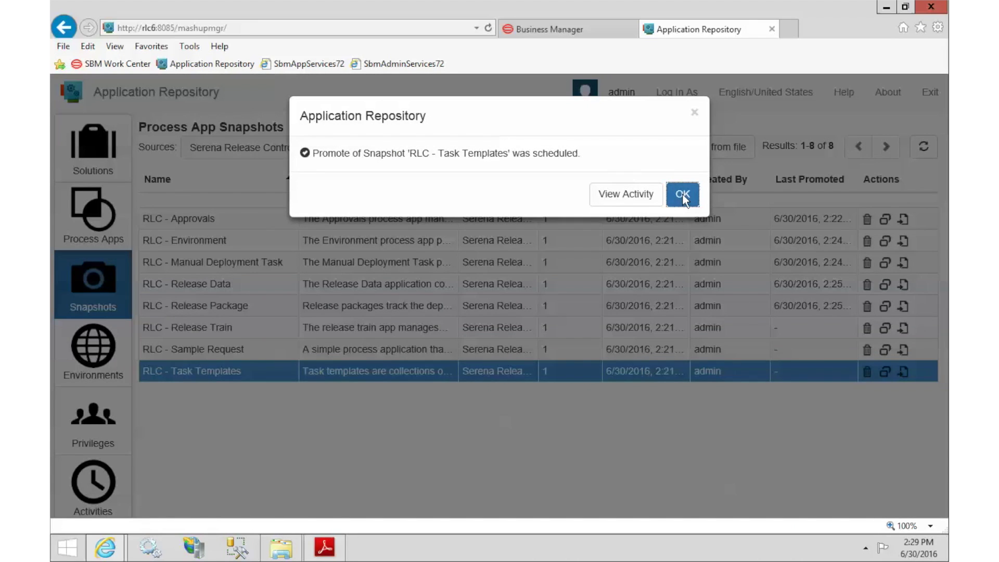
click(682, 192)
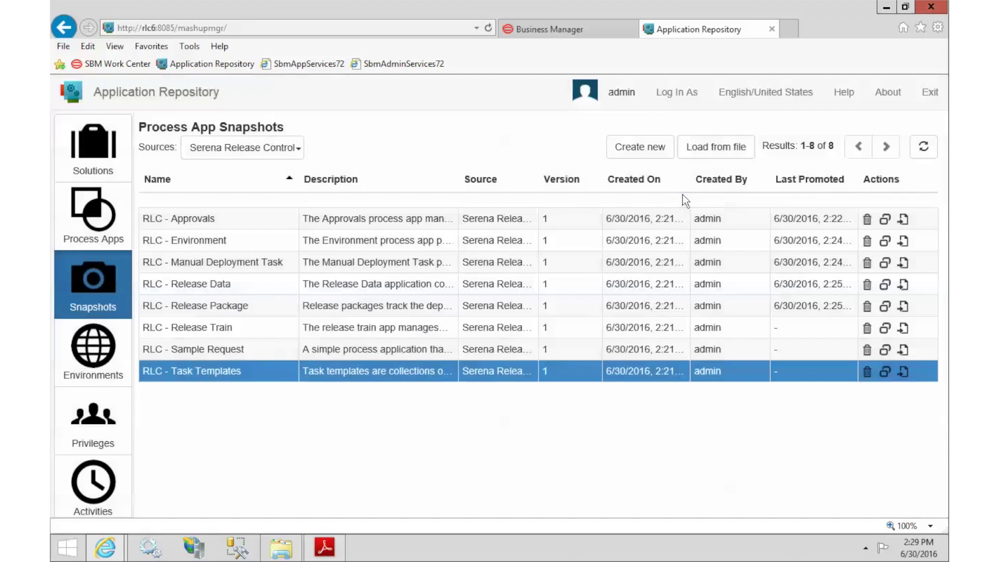
Step: Refresh the Snapshots list until all eight RLC snapshots show Last Promoted dates
click(925, 150)
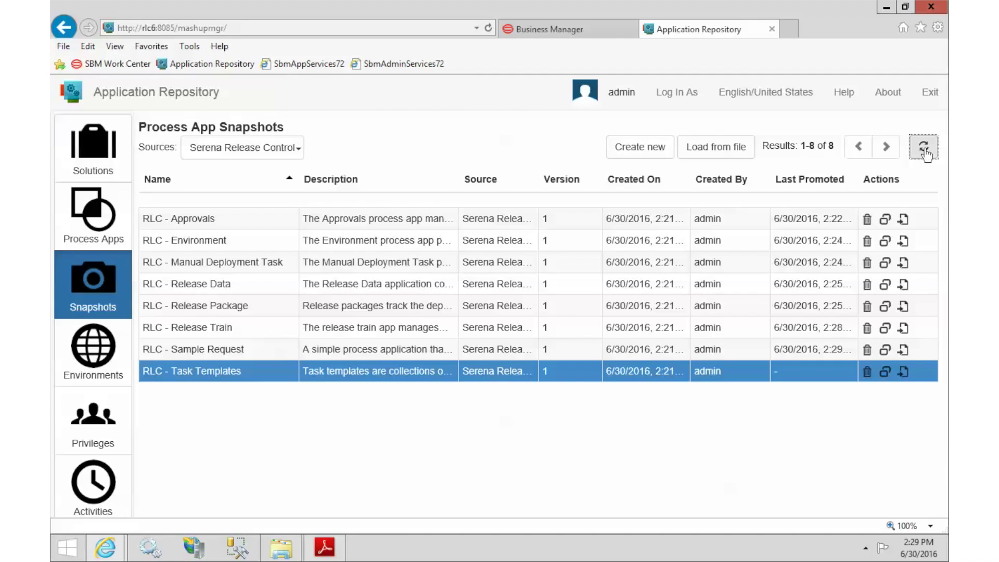
click(925, 151)
click(925, 151)
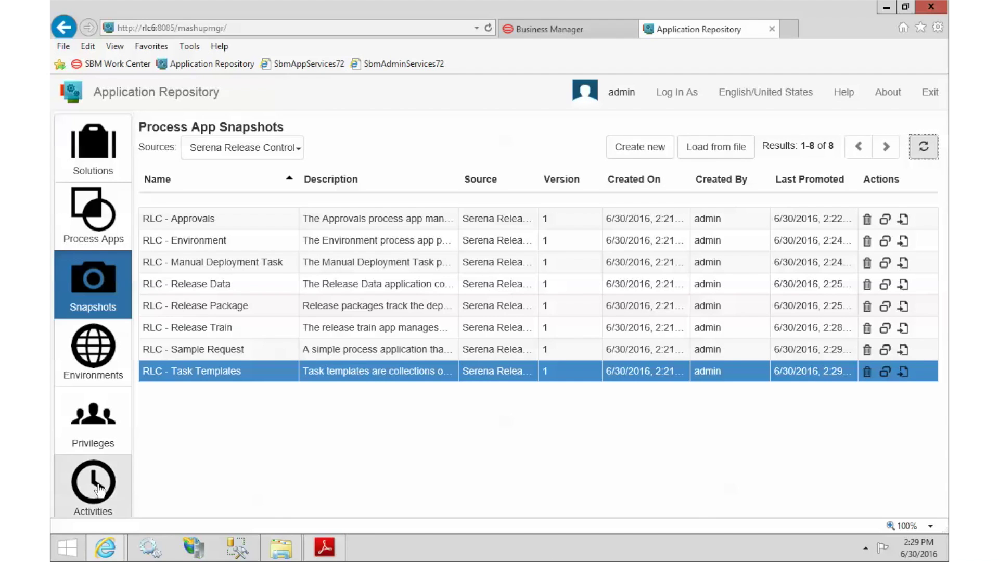
Step: Select the RLC - Release Train row in Activities and refresh until it reads COMPLETED
click(97, 486)
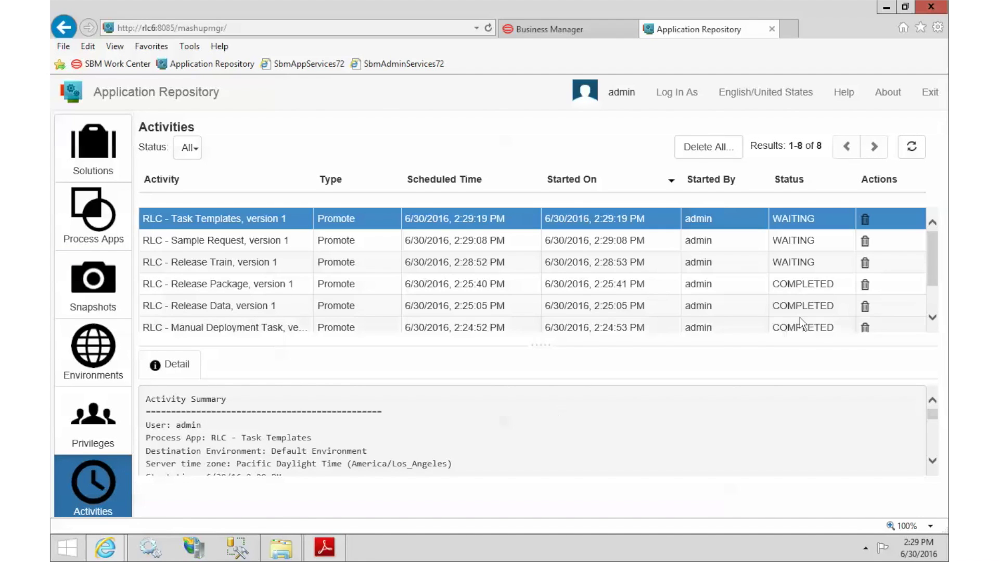
click(826, 263)
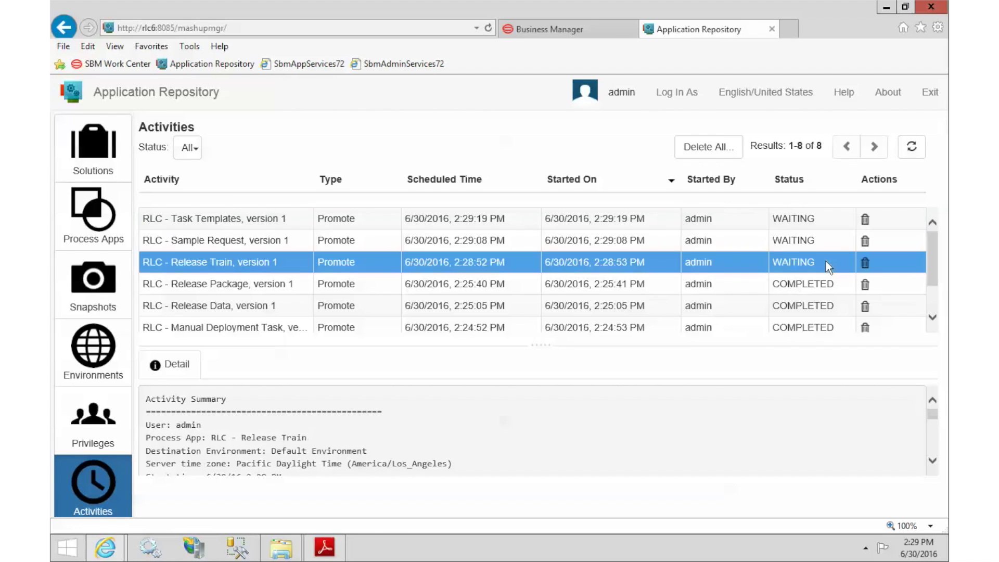
click(912, 147)
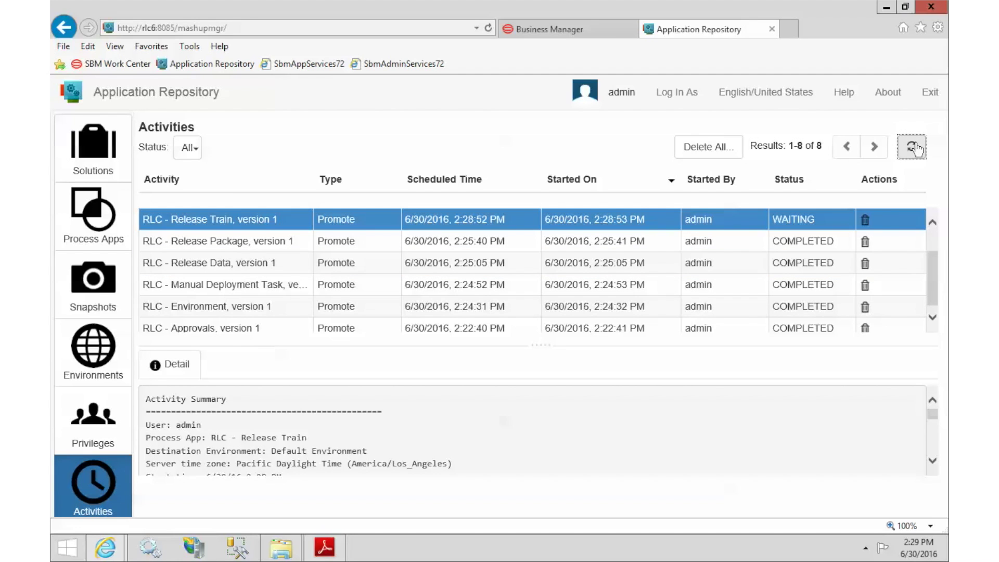
click(912, 148)
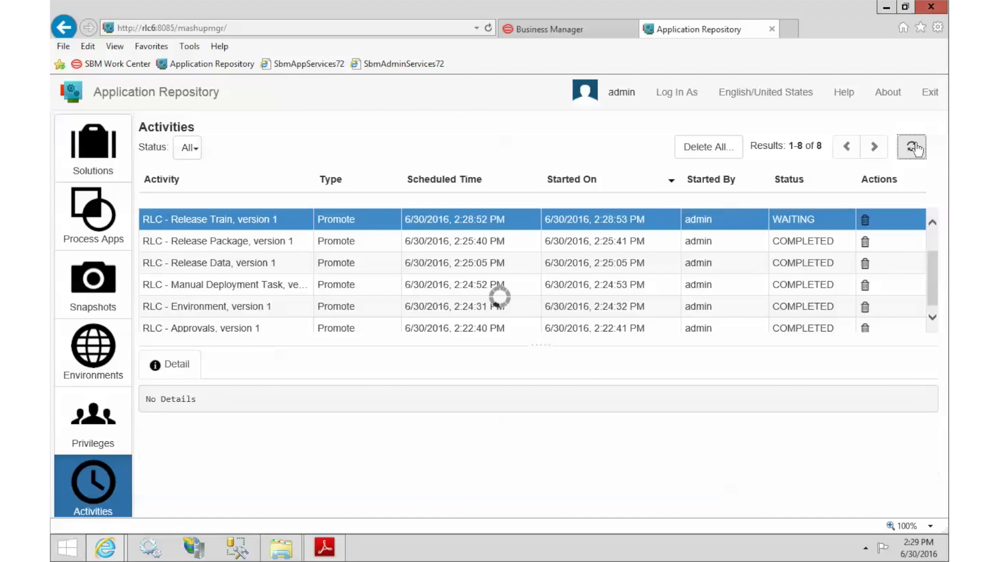
click(912, 148)
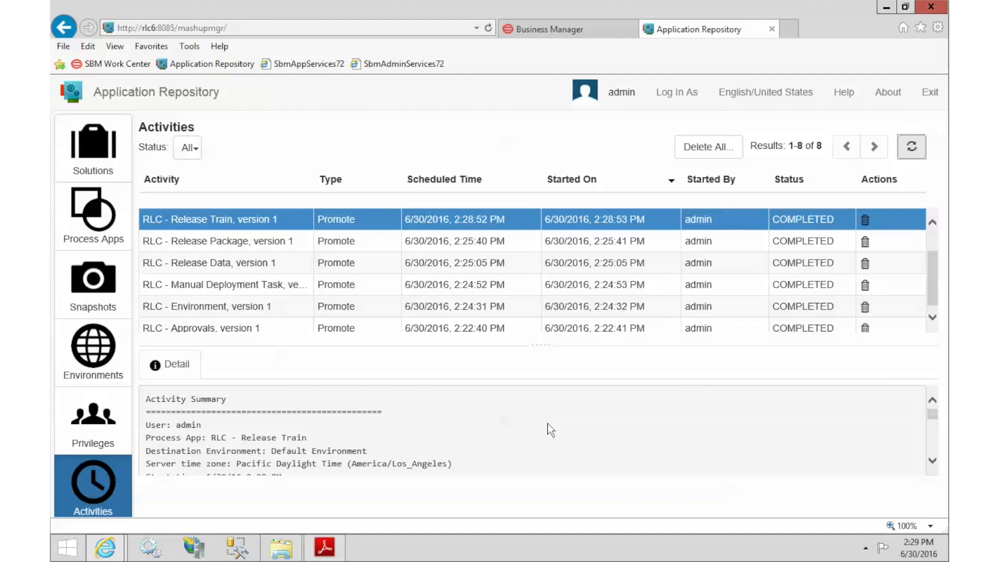
Step: Launch a Command Prompt through Run with cmd and go to the drive root
click(64, 558)
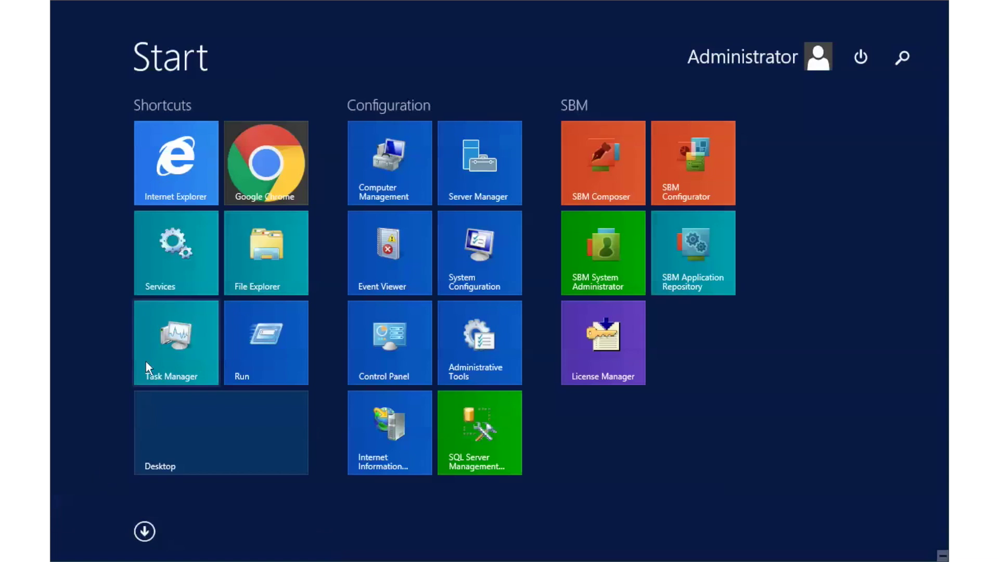
click(256, 359)
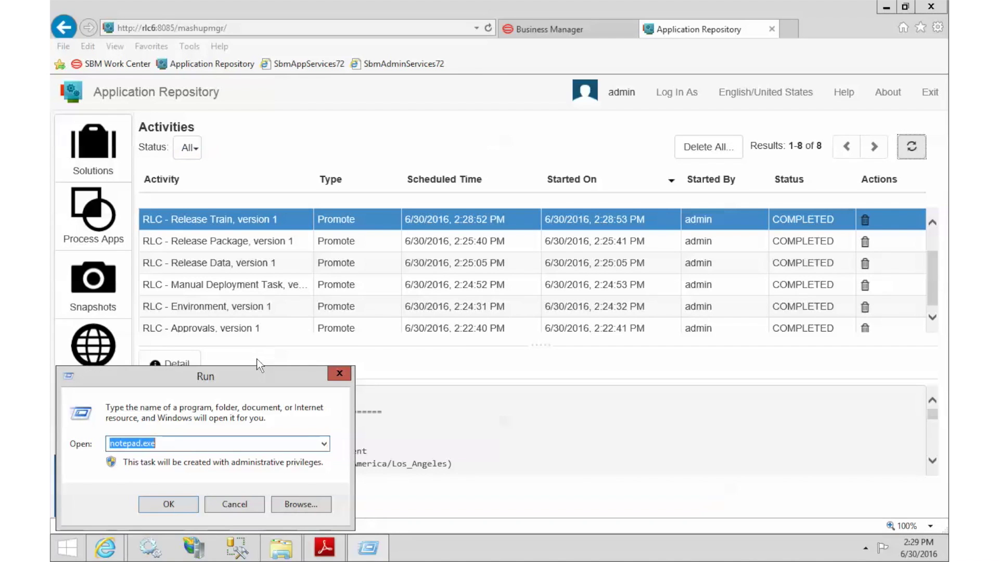
text(cmd)
key(Return)
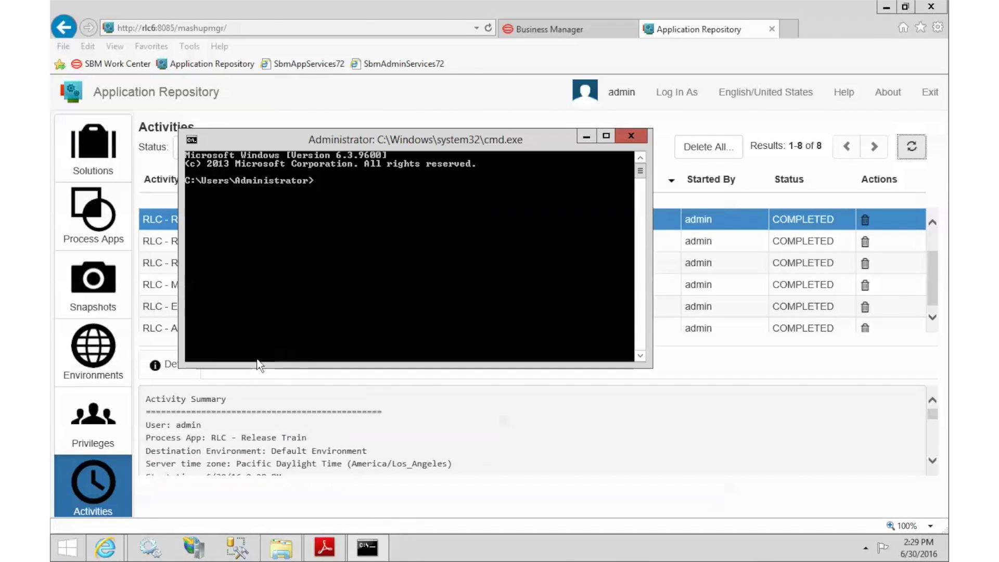
text(cd \)
key(Return)
Step: Change into Application Engine\bin and run ttadmin.exe /GenerateViews
right_click(267, 220)
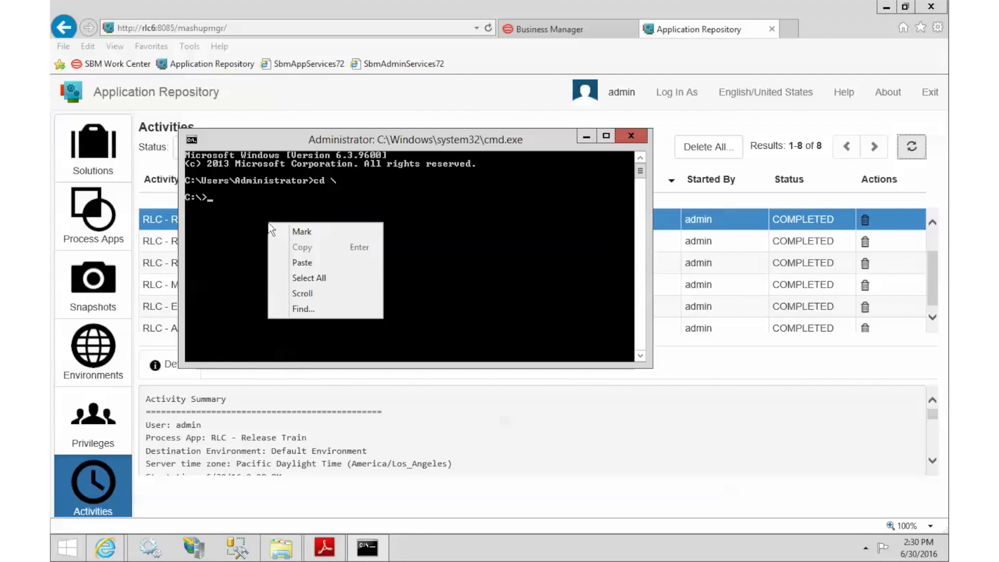
click(327, 263)
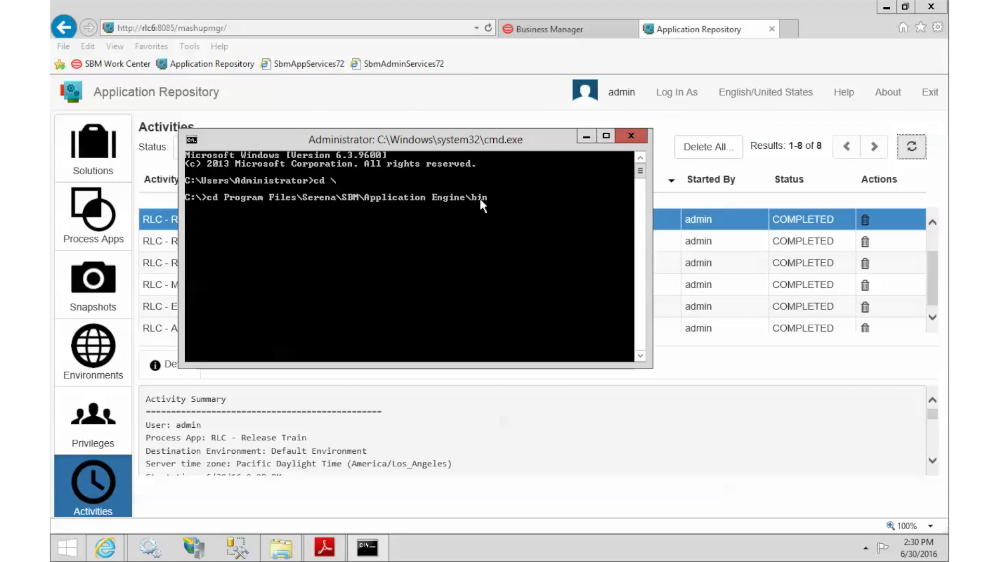
key(Return)
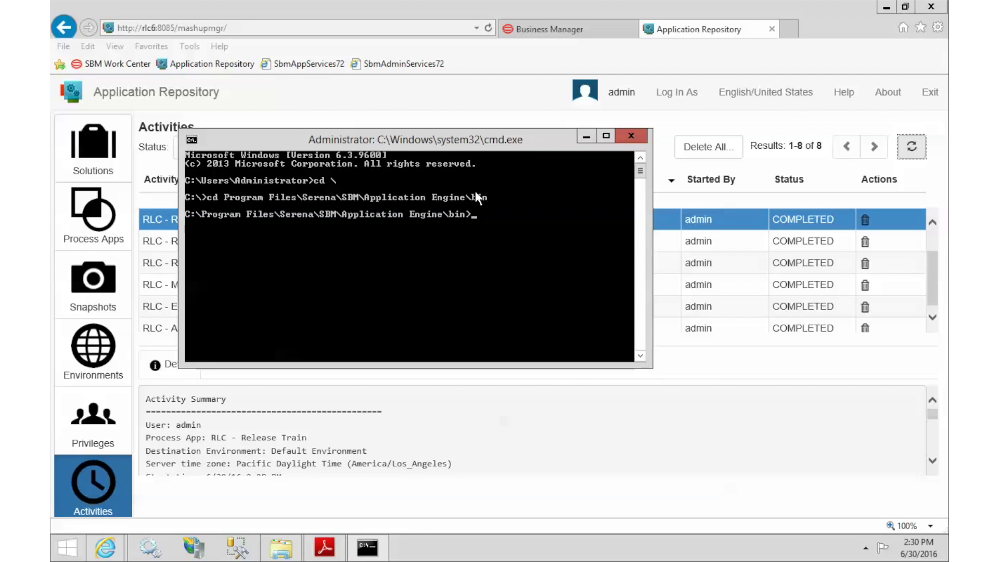
text(ttadmin.exe /GenerateViews)
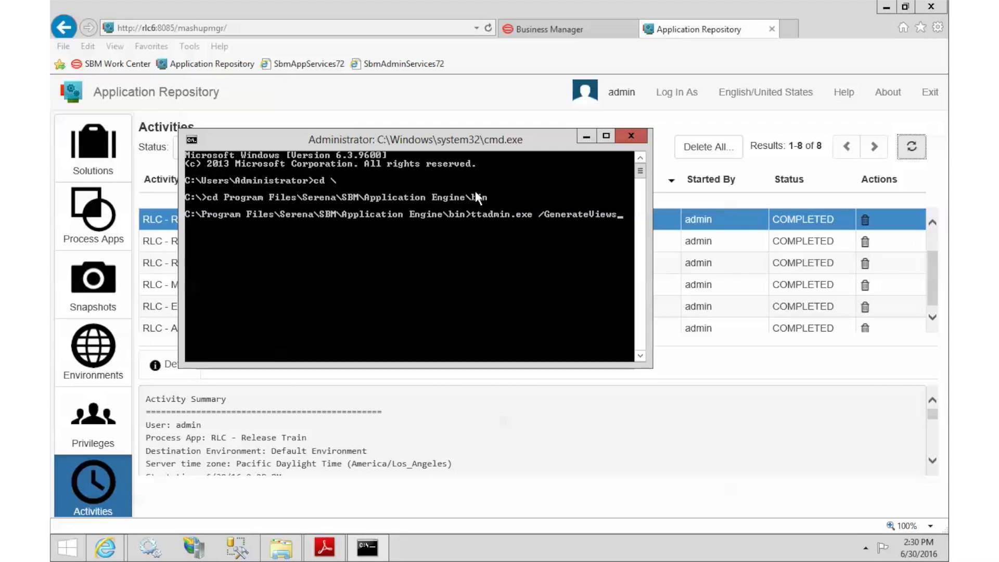
key(Return)
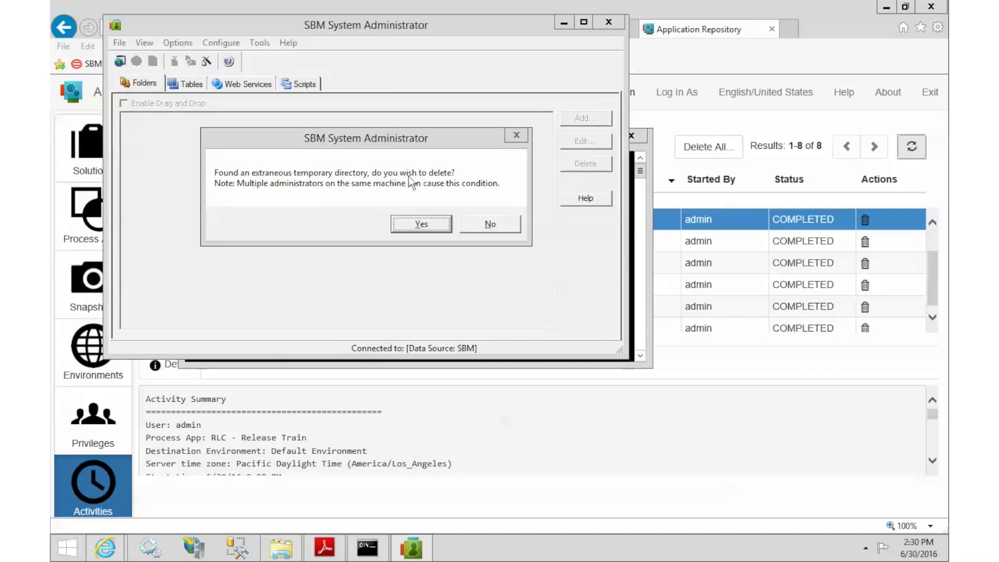
Step: Agree to delete the extraneous temporary directory in SBM System Administrator
click(426, 224)
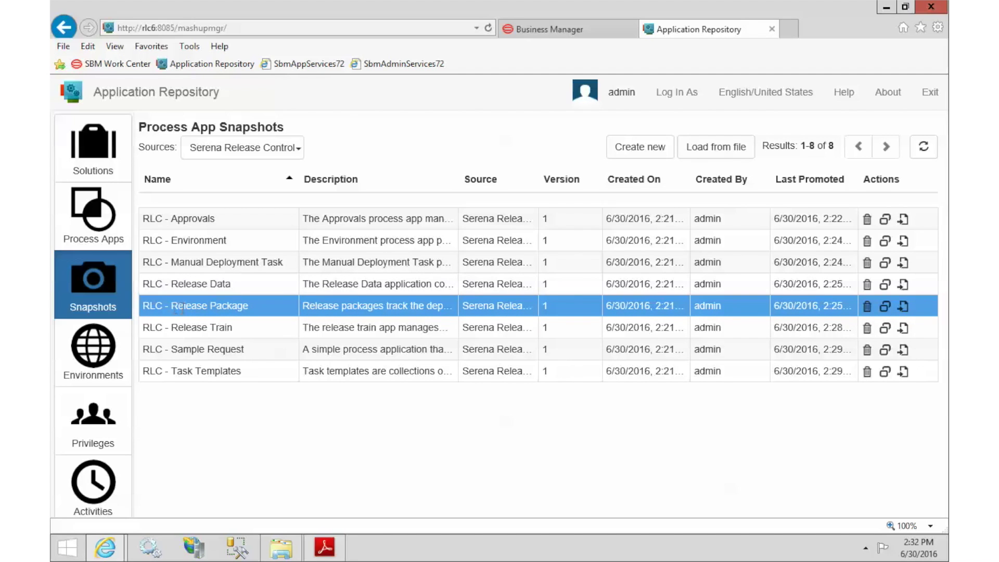
Step: Promote RLC - Release Package, all 55 entities, to Default Environment again
drag(172, 306, 247, 307)
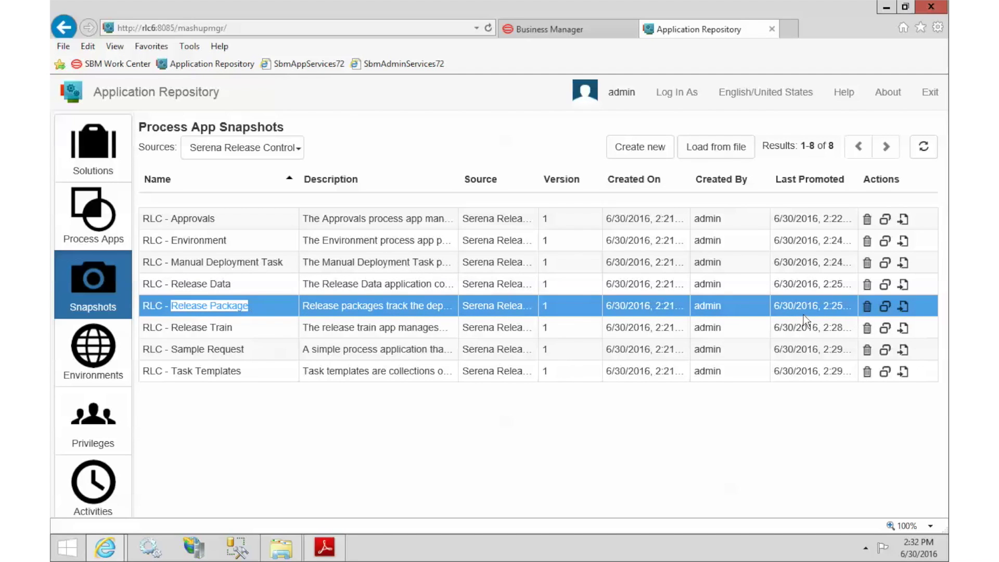
click(886, 306)
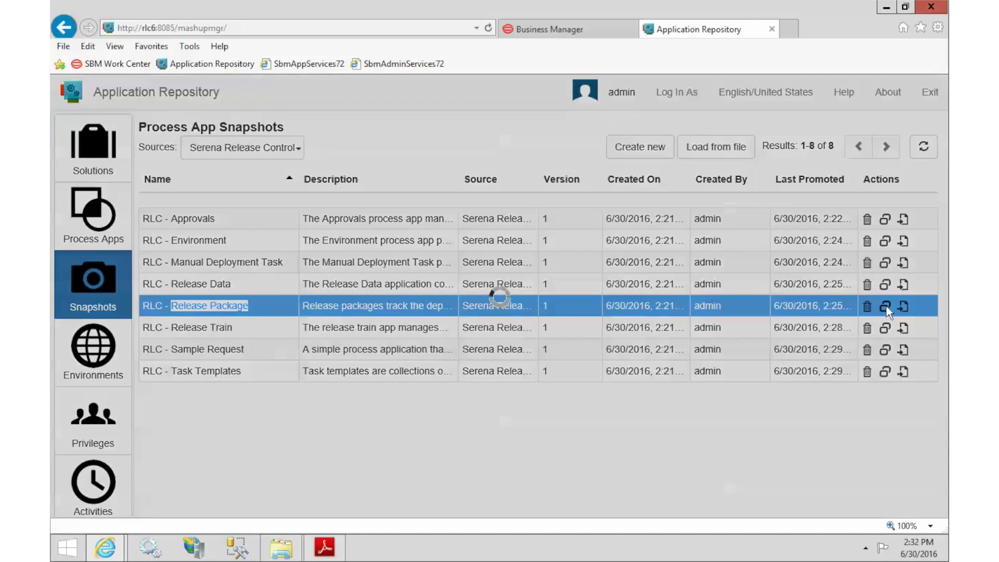
click(816, 514)
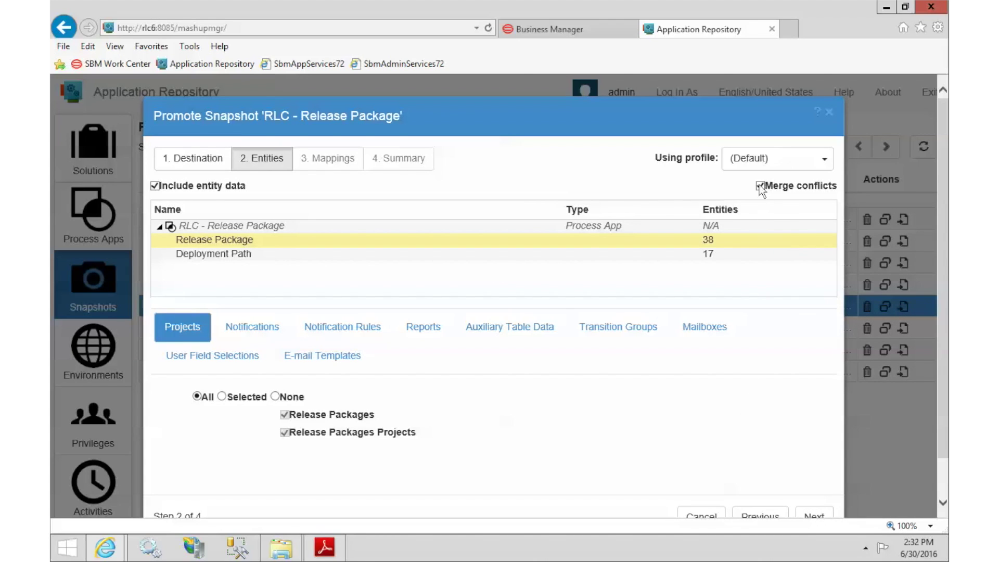
click(823, 517)
click(823, 516)
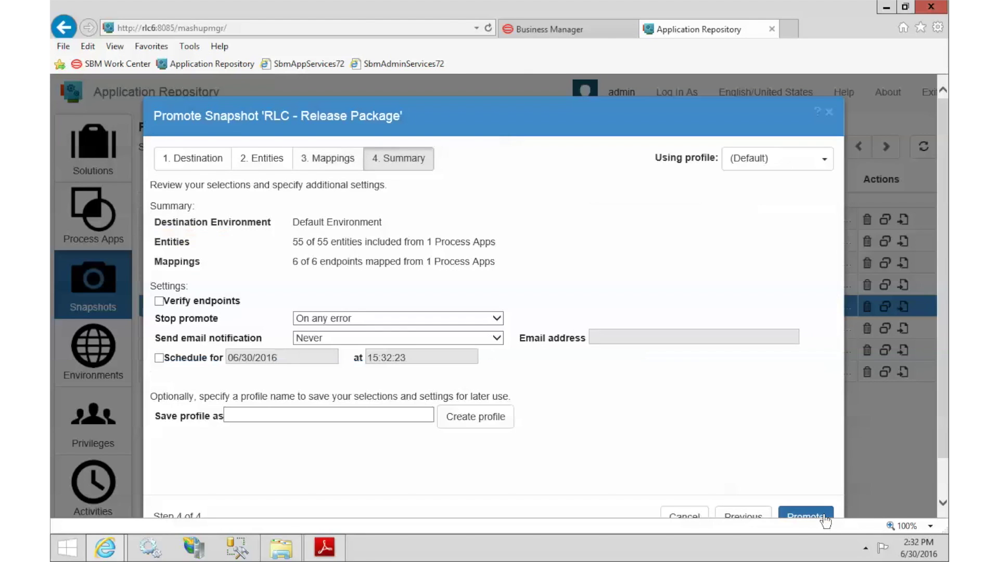
click(824, 518)
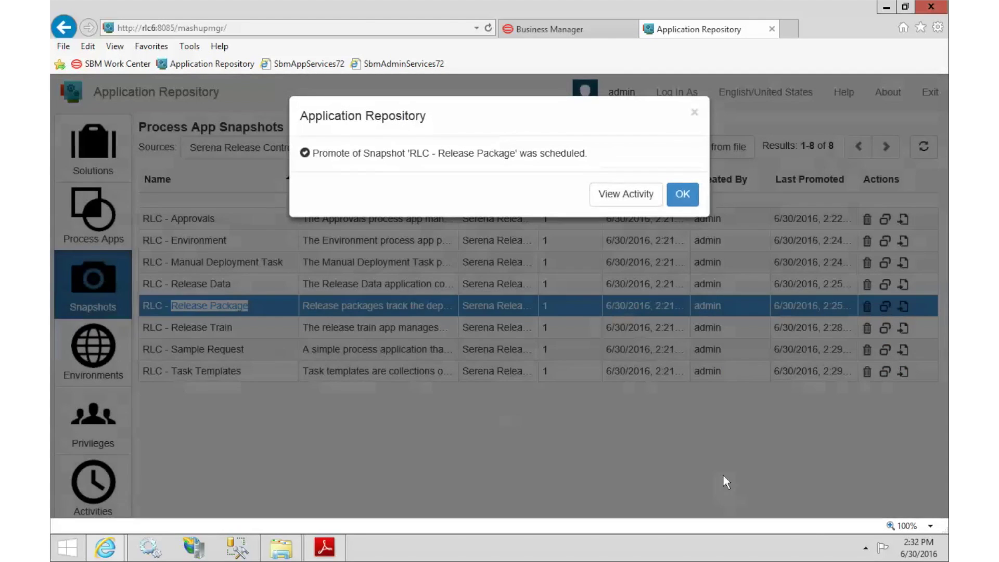
click(688, 195)
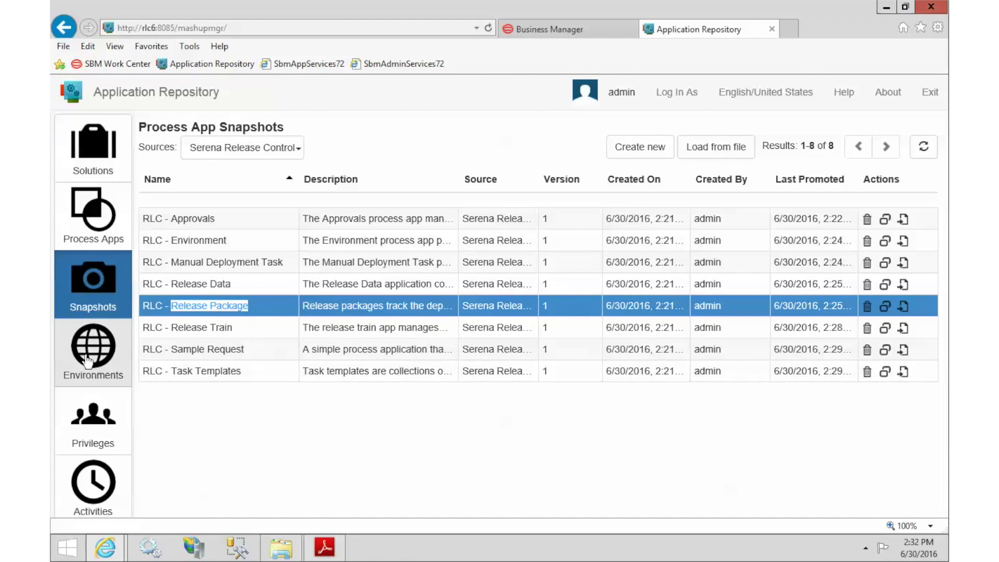
Step: Refresh the Activities list repeatedly until the Release Package promotion shows COMPLETED
click(95, 503)
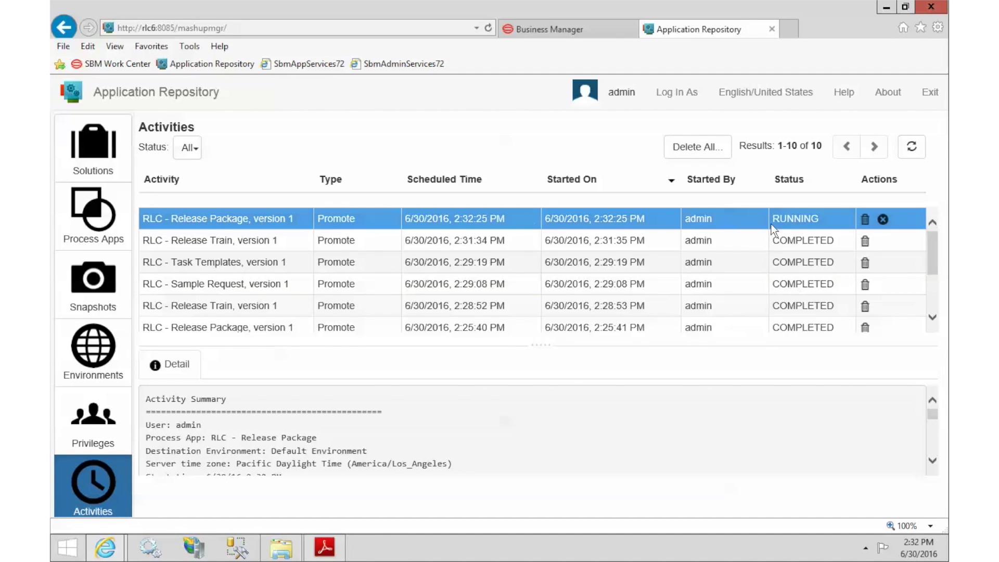
click(917, 151)
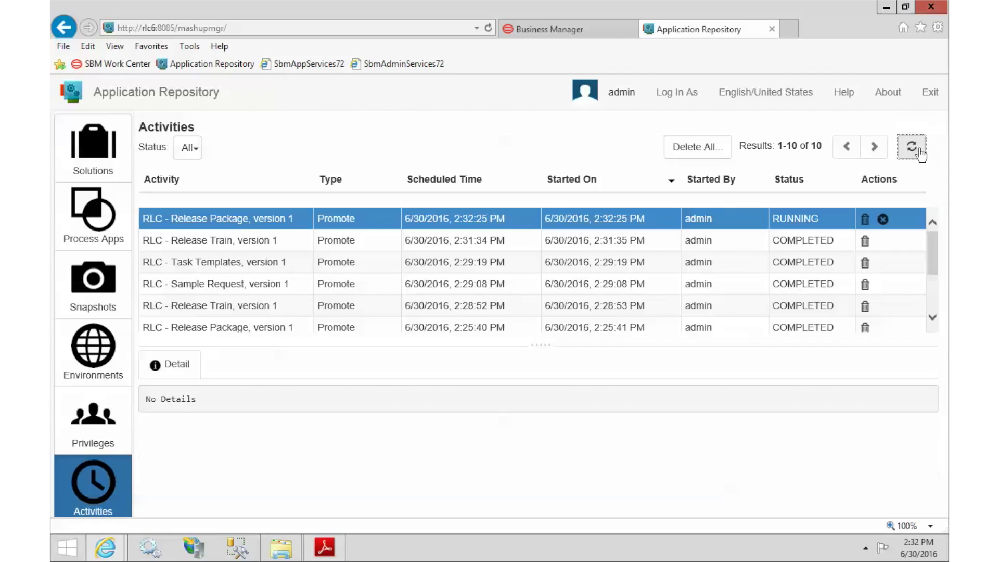
click(917, 147)
click(917, 150)
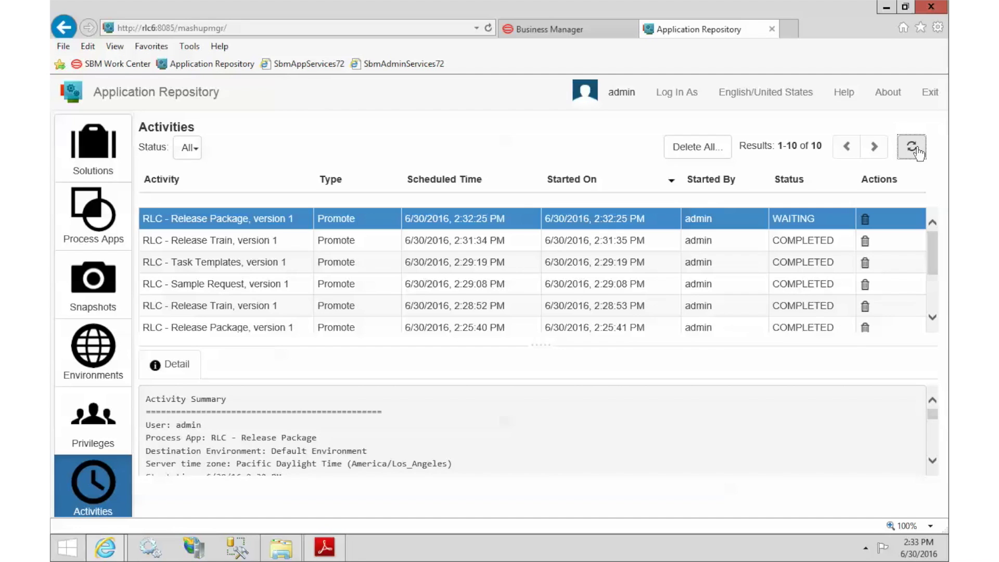
click(918, 150)
click(917, 150)
Step: Reload the Business Manager Work Center page, confirming the data resend
click(603, 32)
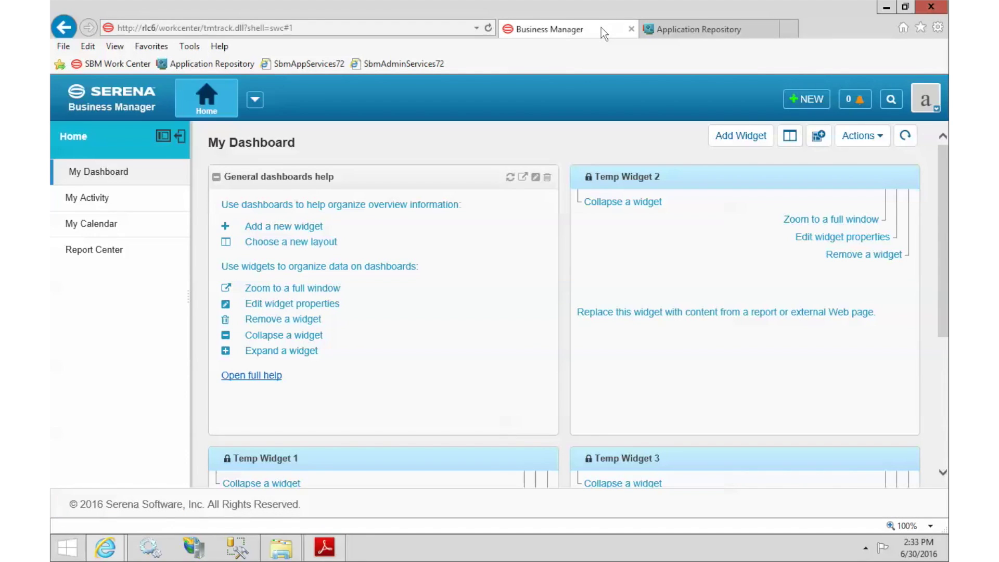
click(489, 28)
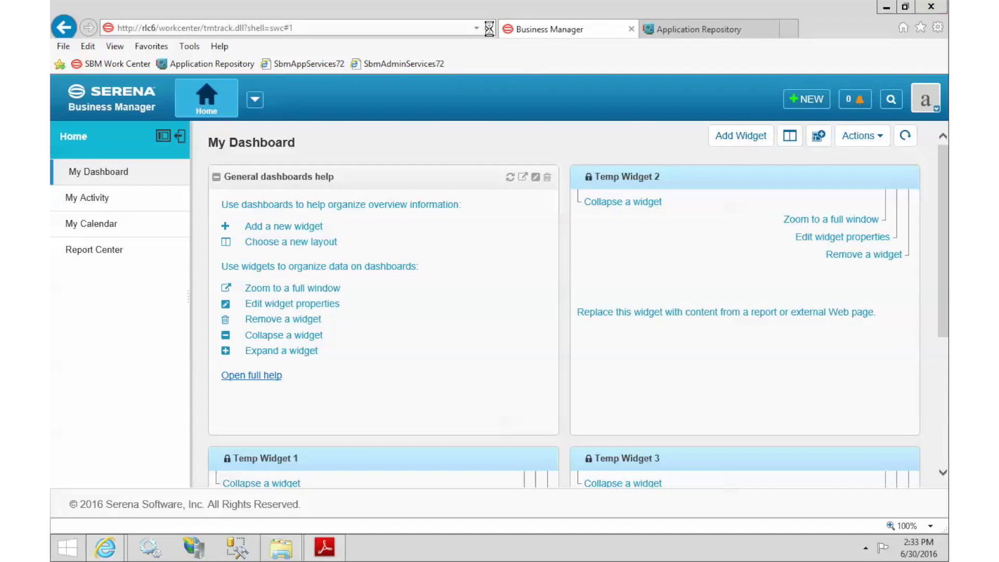
click(567, 348)
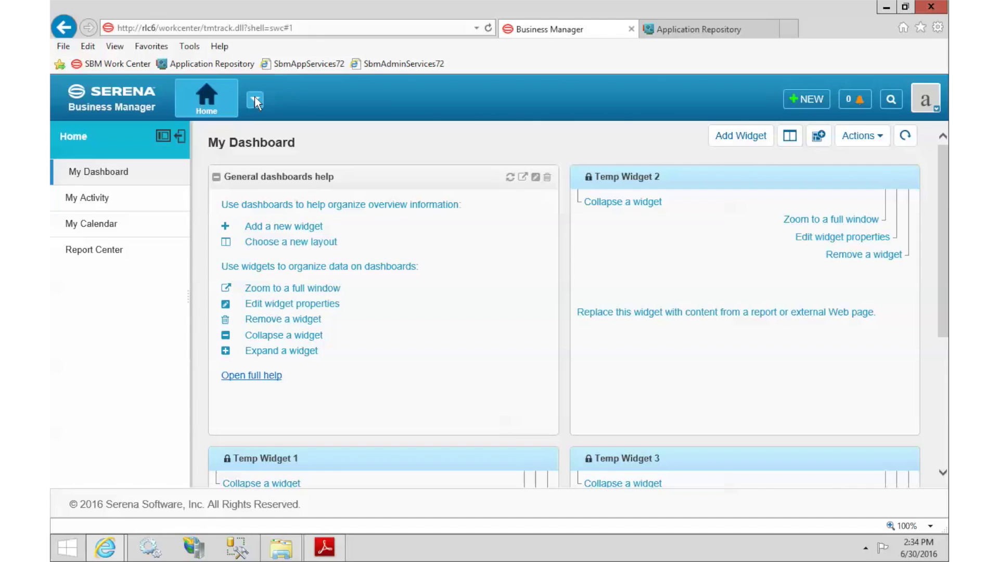
Step: Star Release Ctrl as a favourite application and open it
click(255, 101)
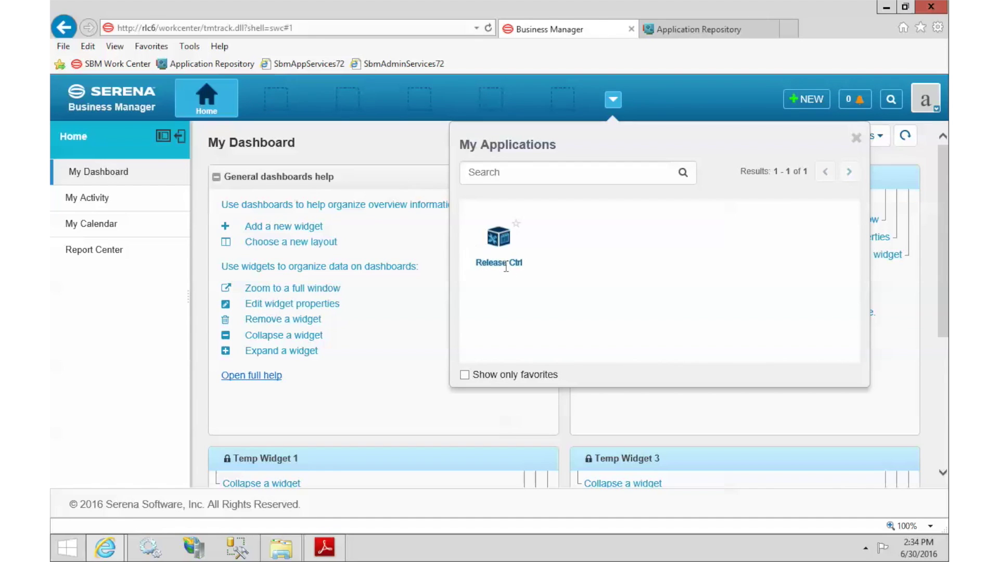
click(516, 226)
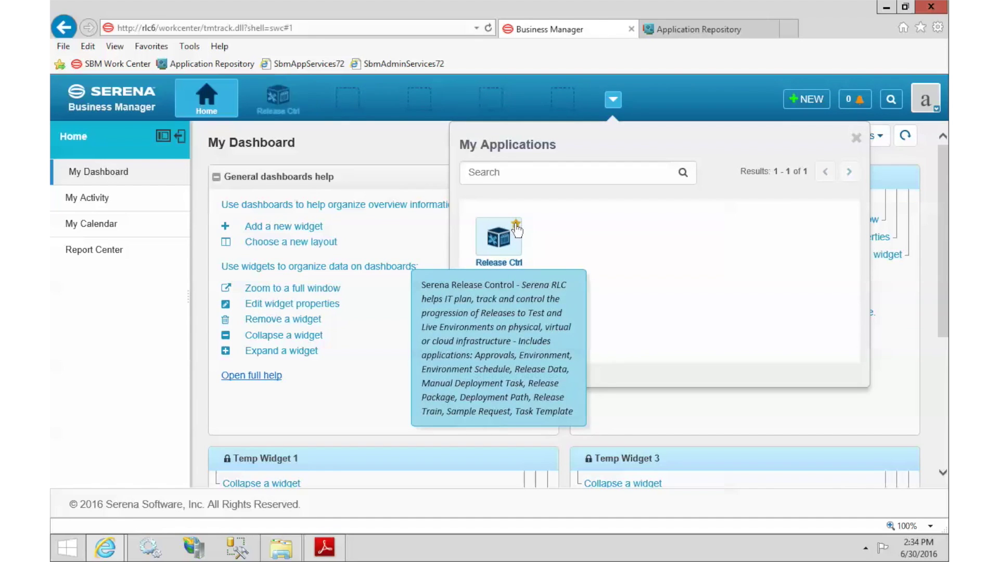
click(856, 138)
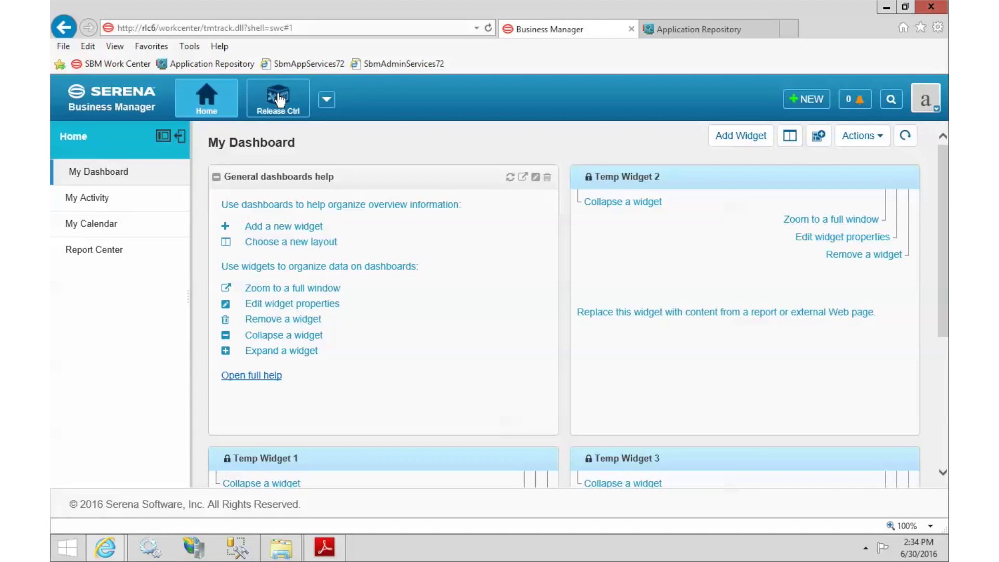
click(278, 97)
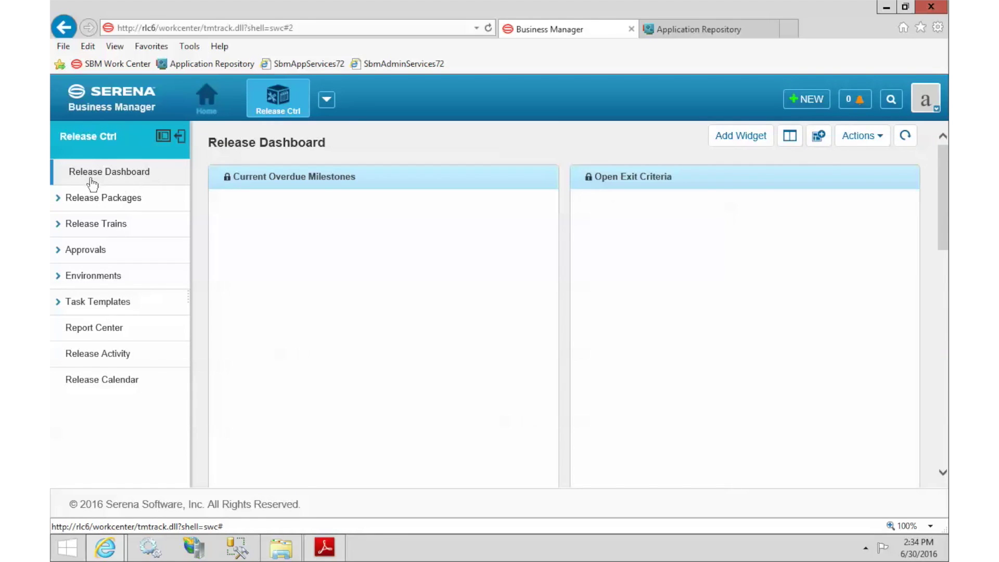